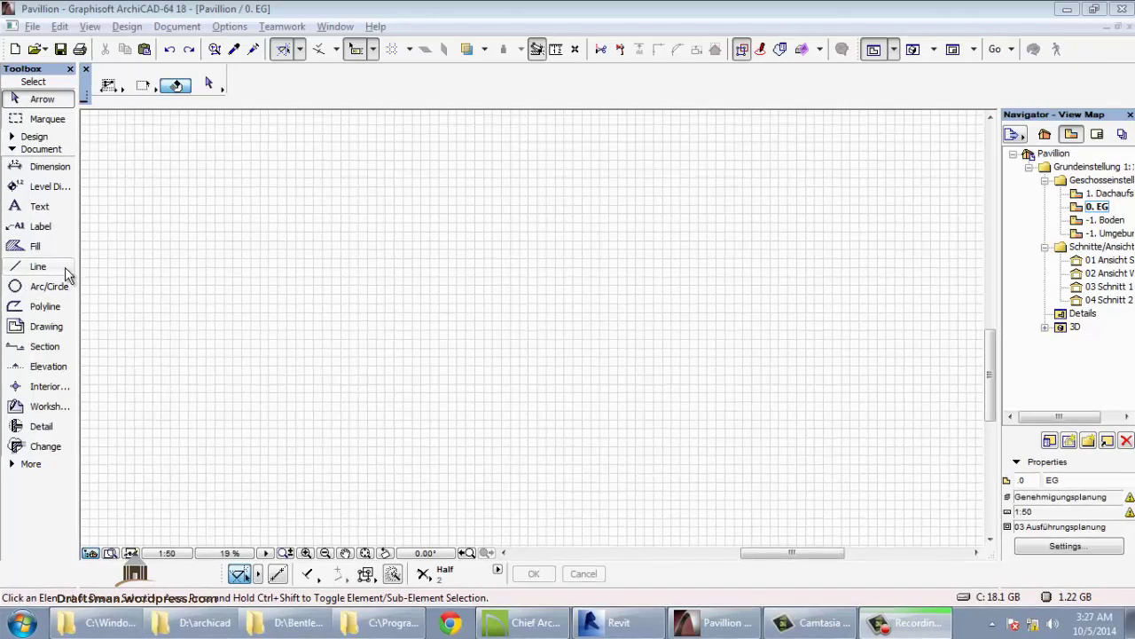
Step: Activate the Line tool and zoom in on empty grid space beside the floor plan
left_click(36, 275)
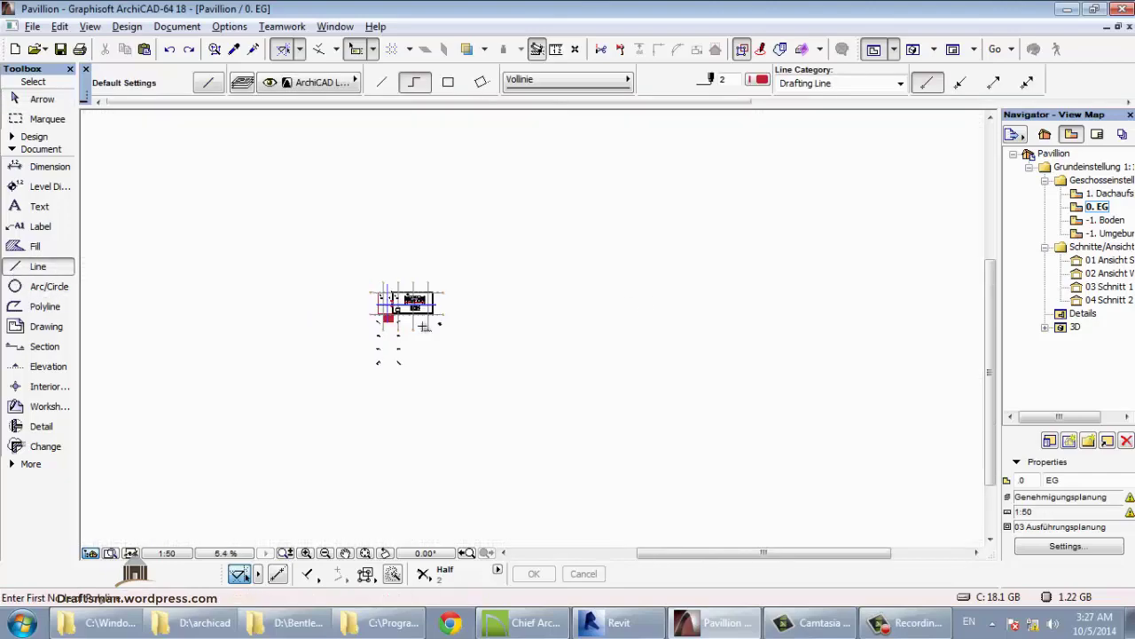
scroll(431, 322, "up", 2)
scroll(509, 346, "up", 2)
scroll(568, 293, "up", 2)
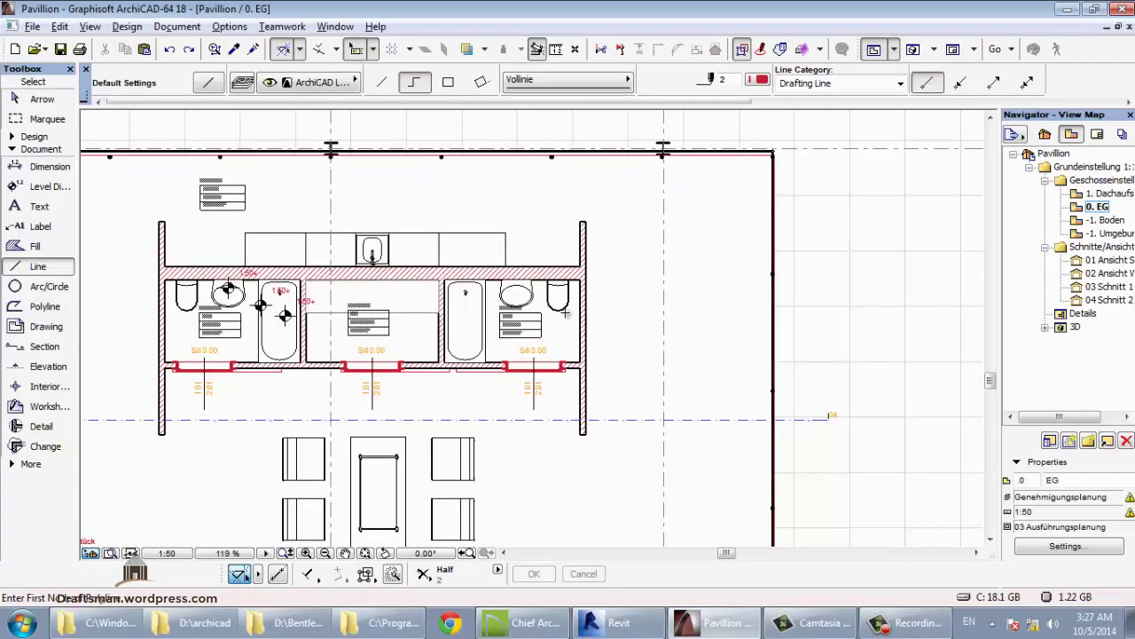
middle_click_drag(942, 327, 147, 265)
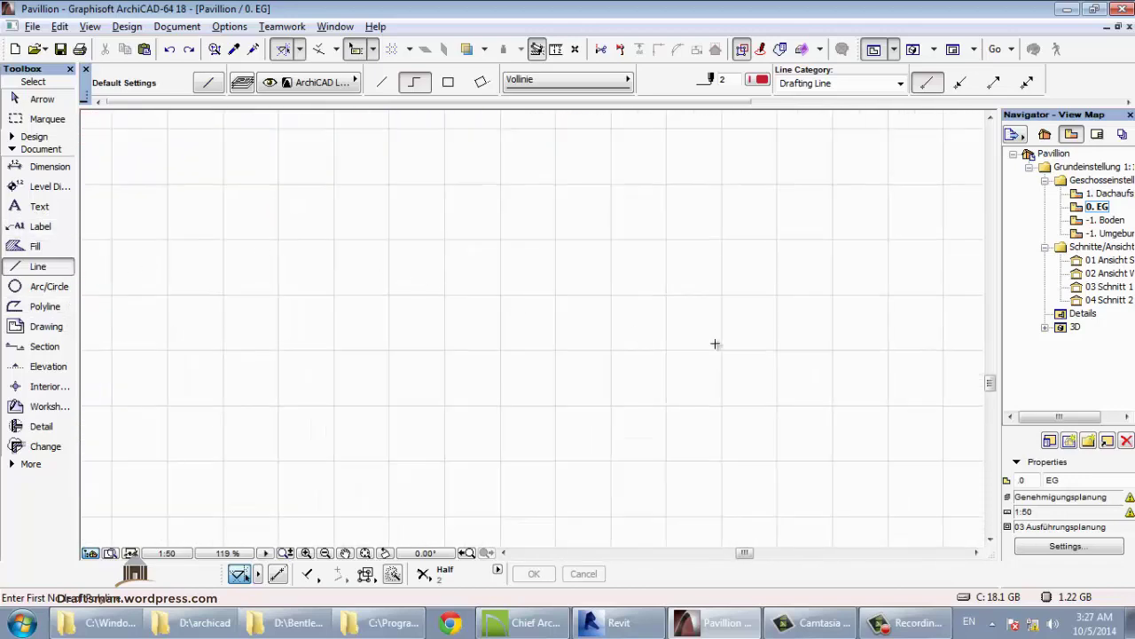
middle_click_drag(715, 342, 577, 349)
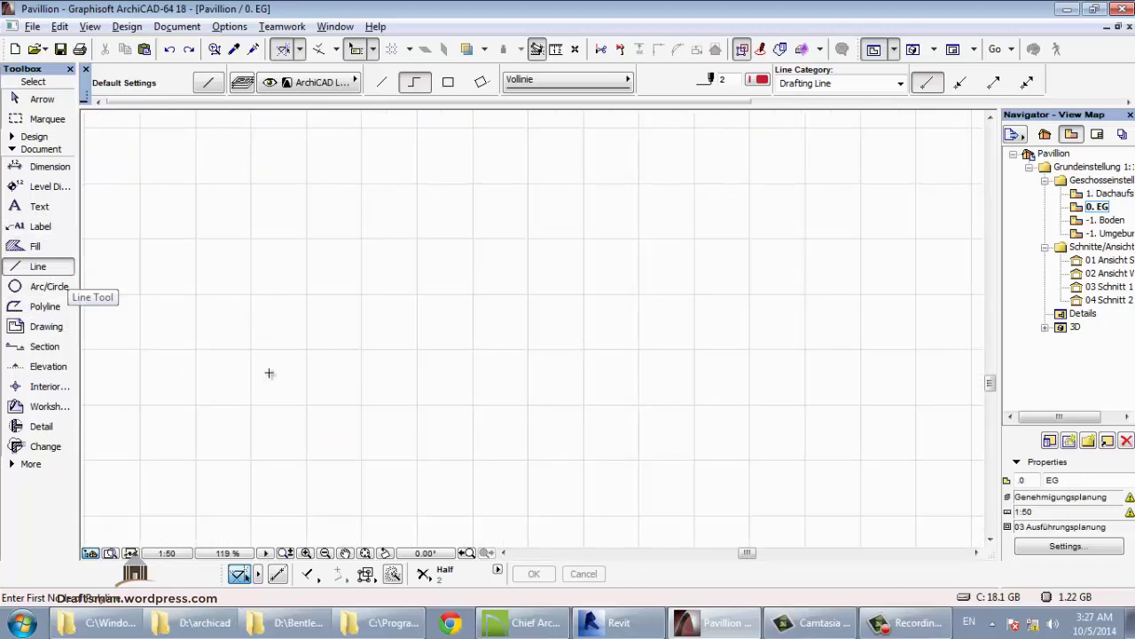
Step: Leave the layer unchanged, switch to Single Line, and place a first point on the grid
left_click(321, 85)
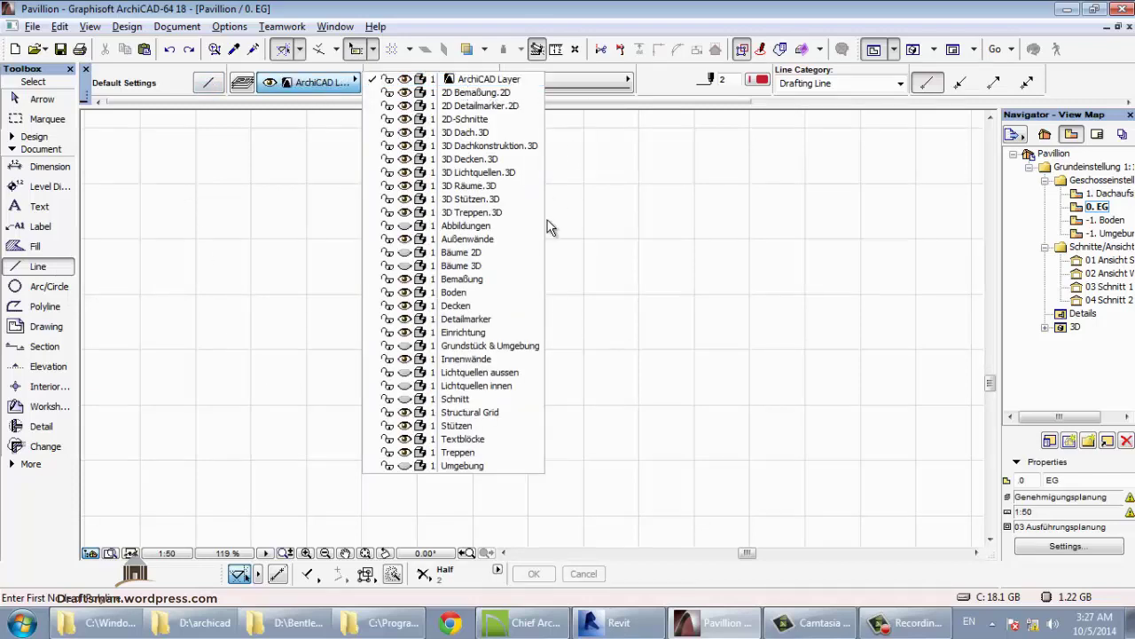
left_click(670, 96)
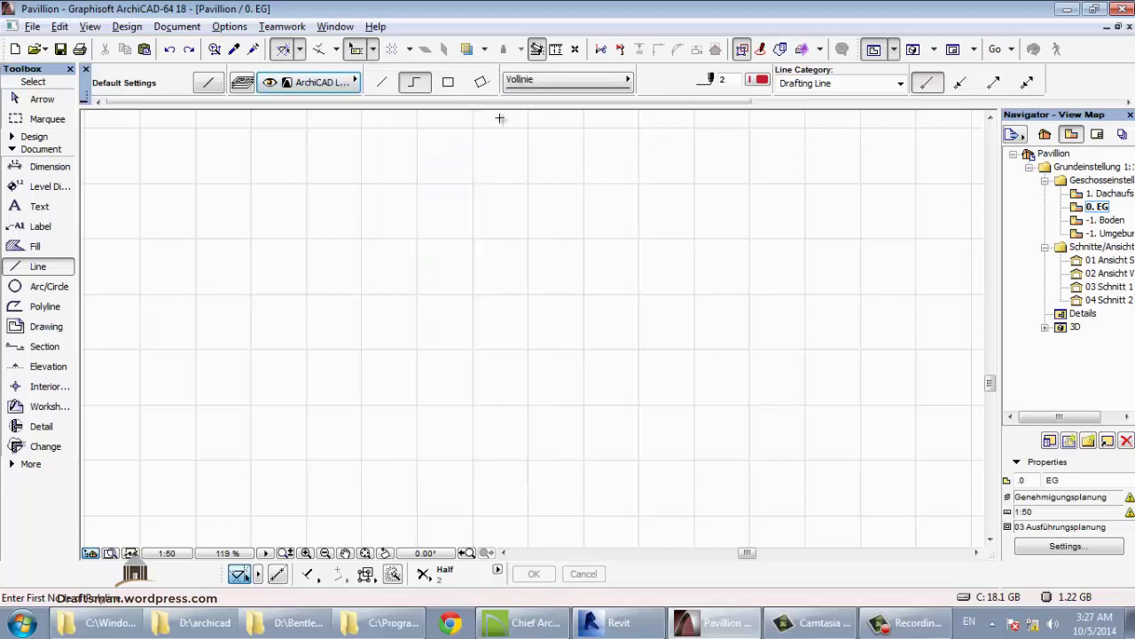
left_click(382, 83)
left_click(302, 443)
Step: Finish the vertical line, then draw a four-segment chained line to its right
left_click(302, 209)
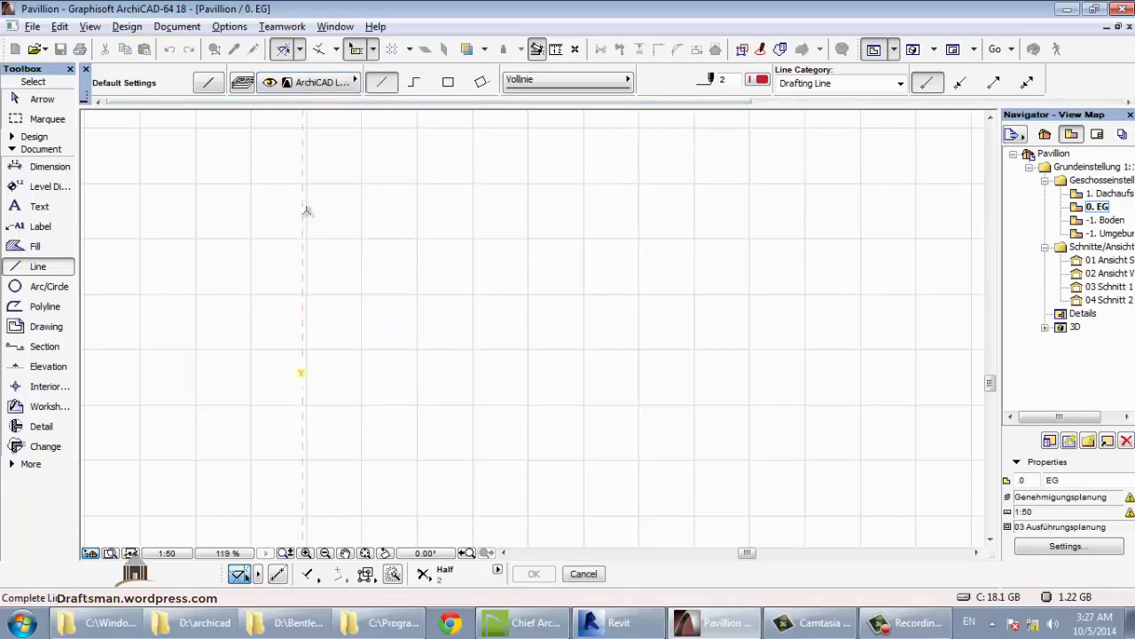
left_click(418, 83)
left_click(404, 451)
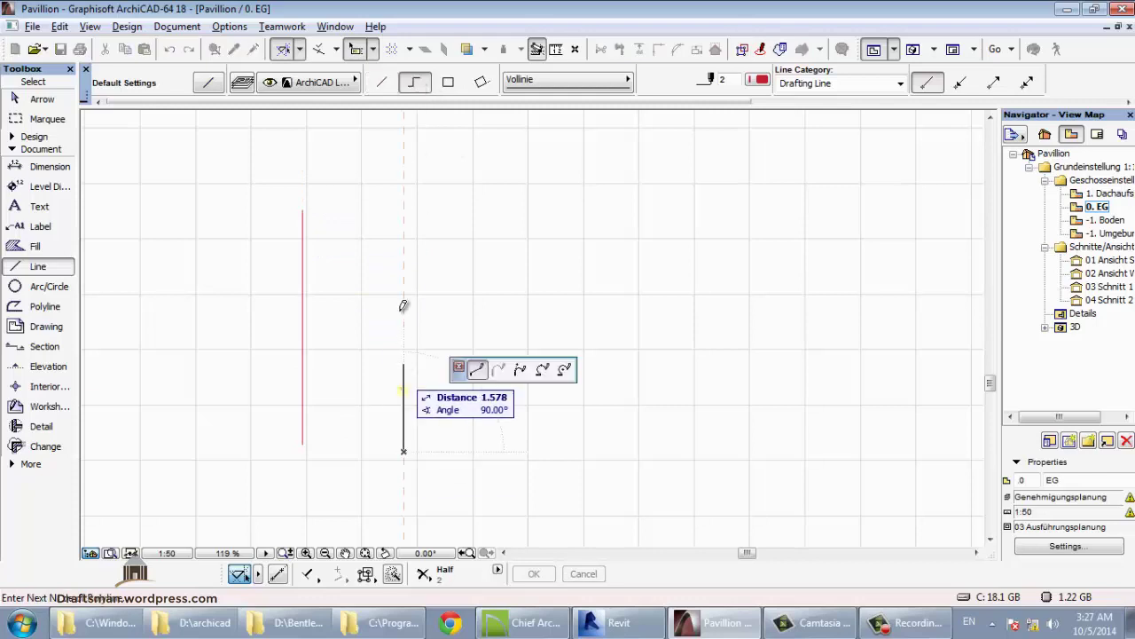
left_click(404, 230)
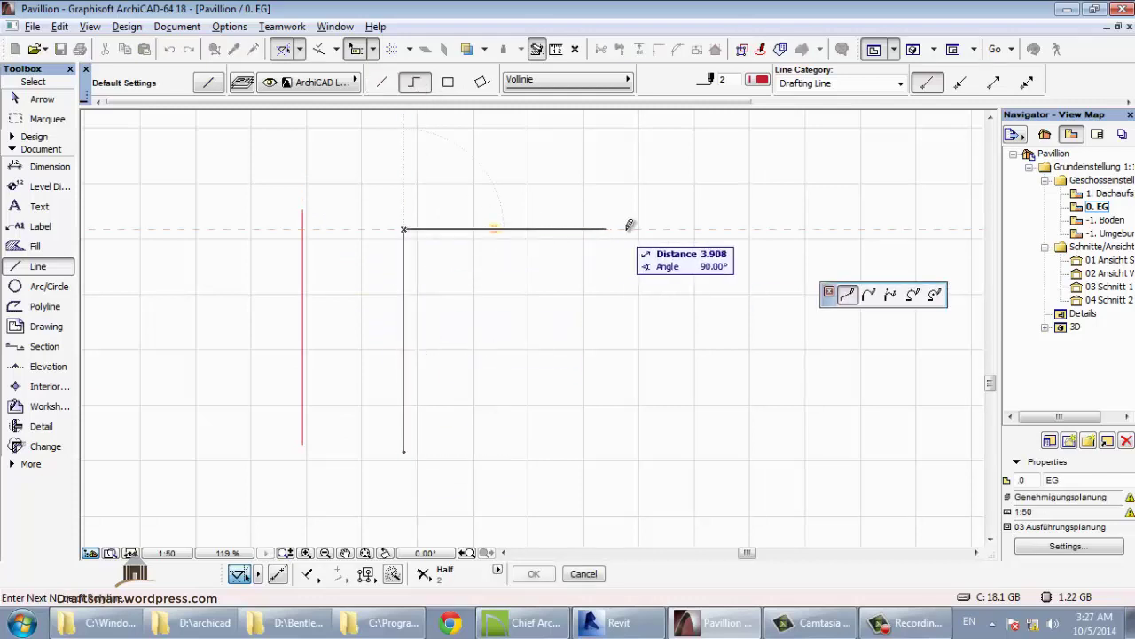
left_click(627, 230)
left_click(635, 427)
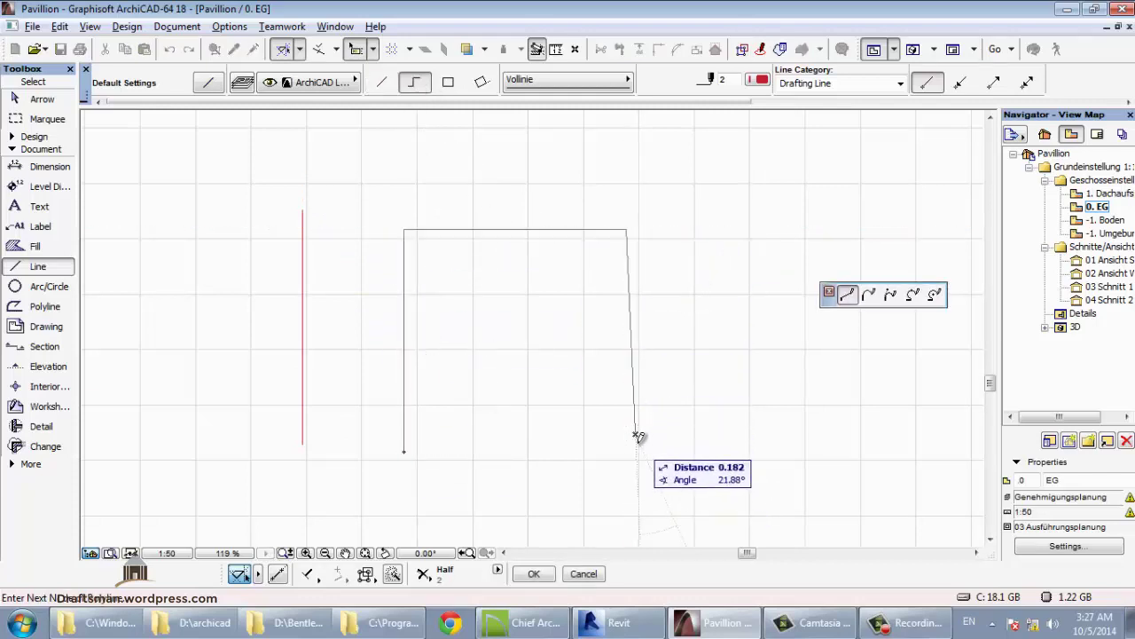
double_click(552, 495)
Step: Draw an upright rectangle in the free space
middle_click_drag(537, 396, 280, 374)
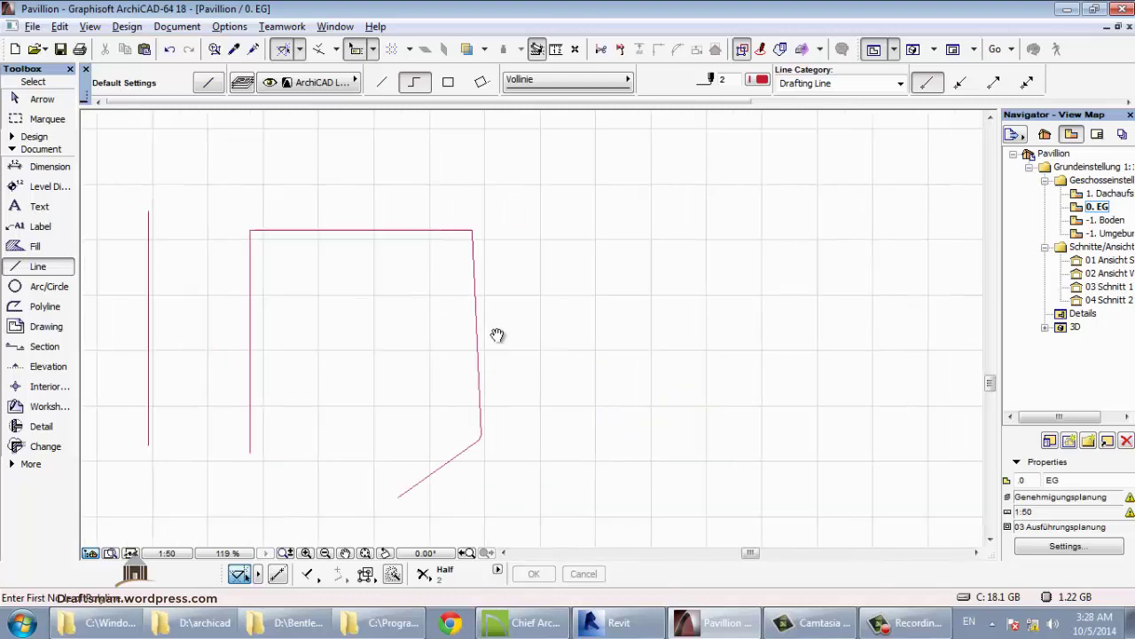
left_click(461, 482)
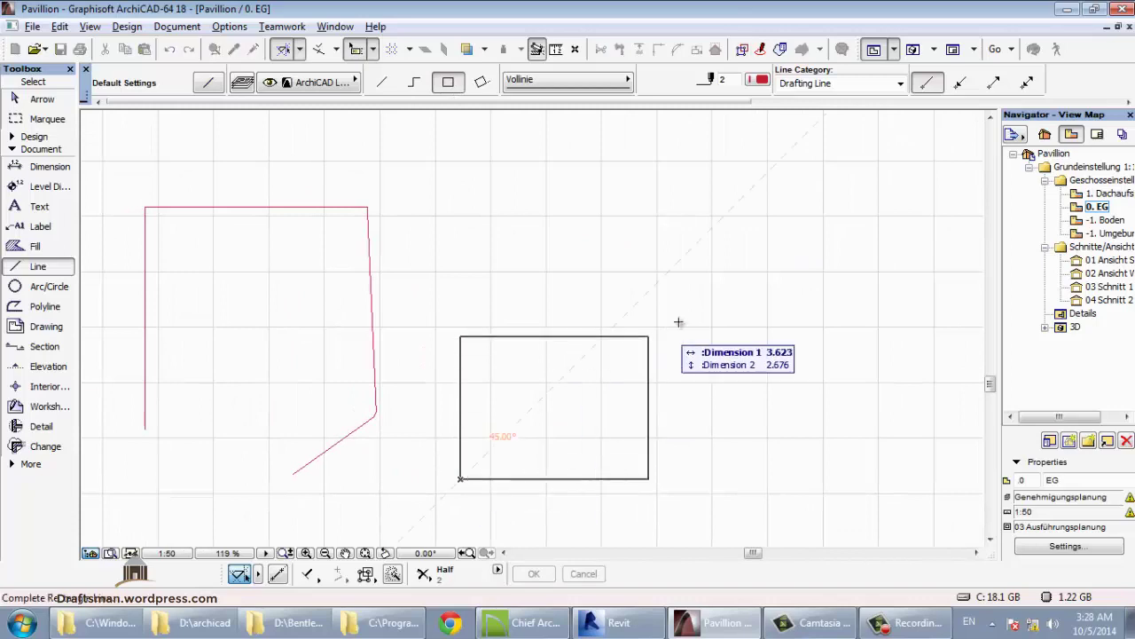
left_click(733, 347)
middle_click_drag(805, 329, 498, 152)
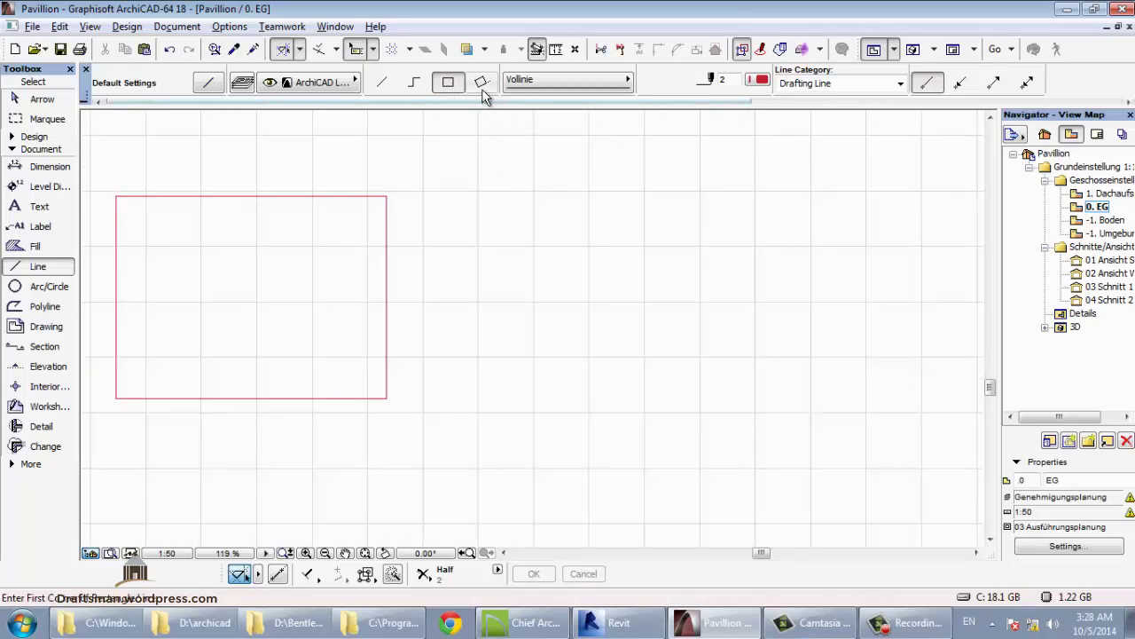
Step: Draw a rotated rectangle from a tilted base line and width
left_click(481, 82)
left_click(572, 434)
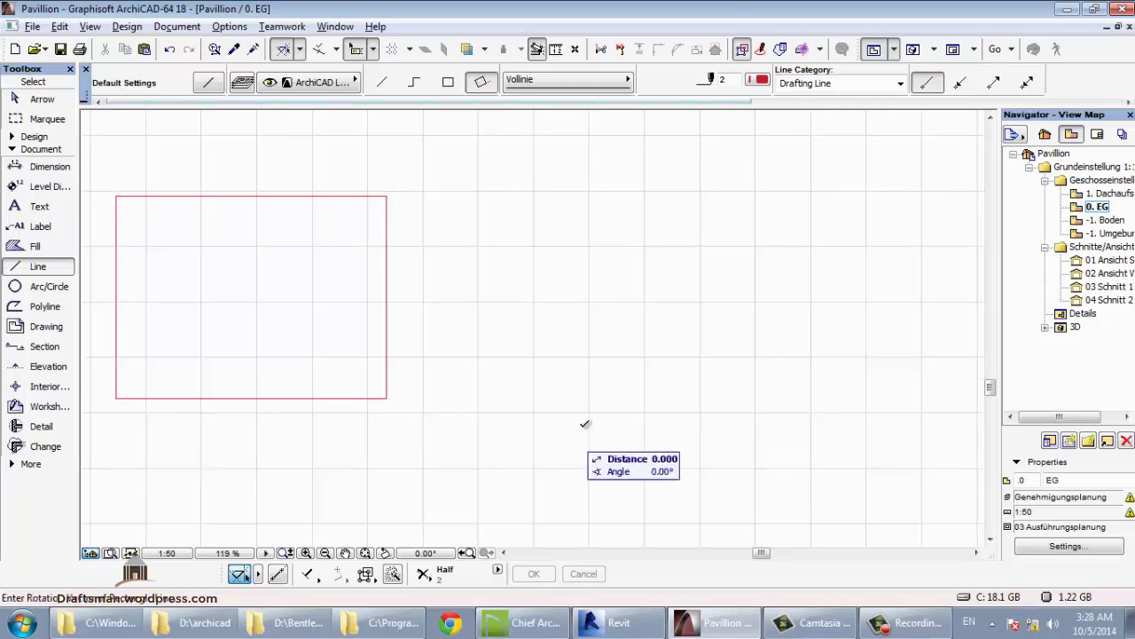
left_click(777, 230)
left_click(632, 162)
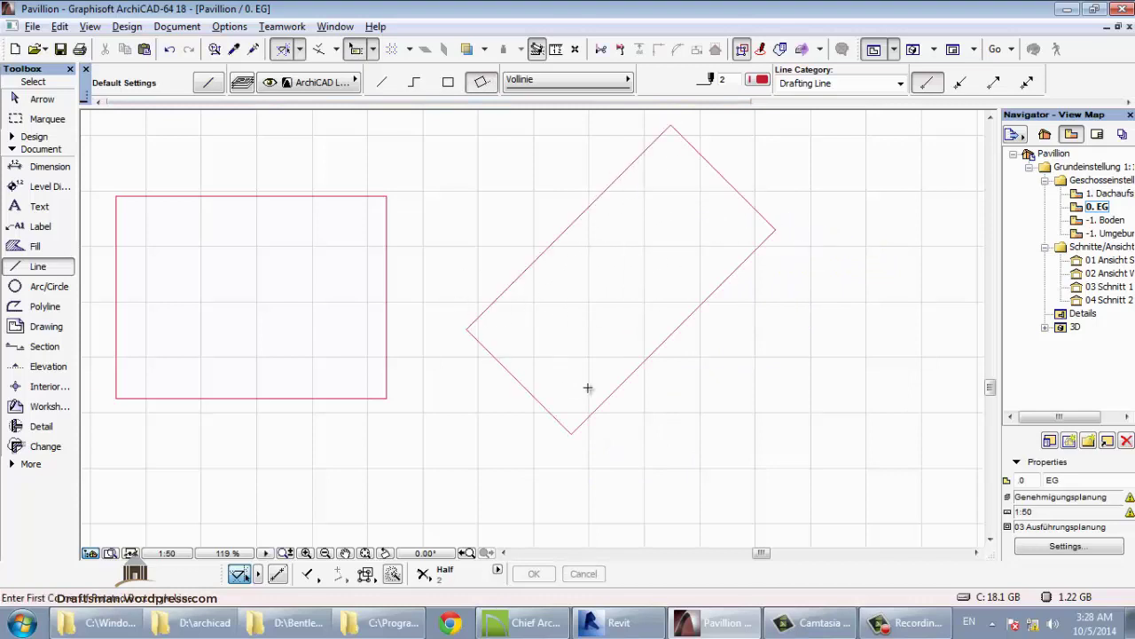
middle_click_drag(783, 388, 608, 375)
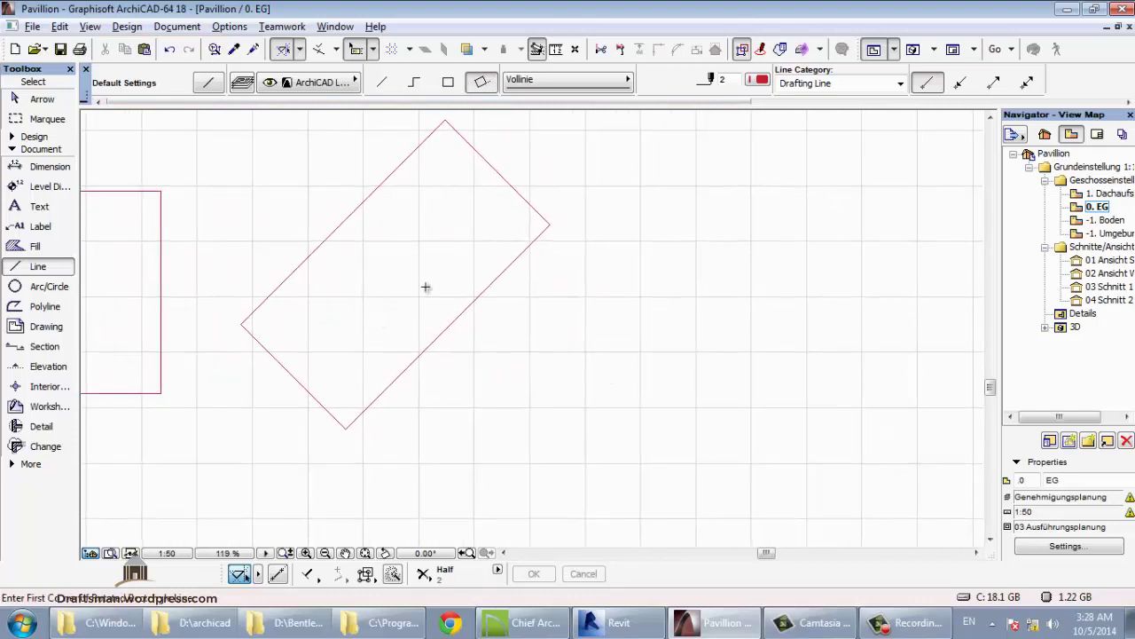
left_click(589, 82)
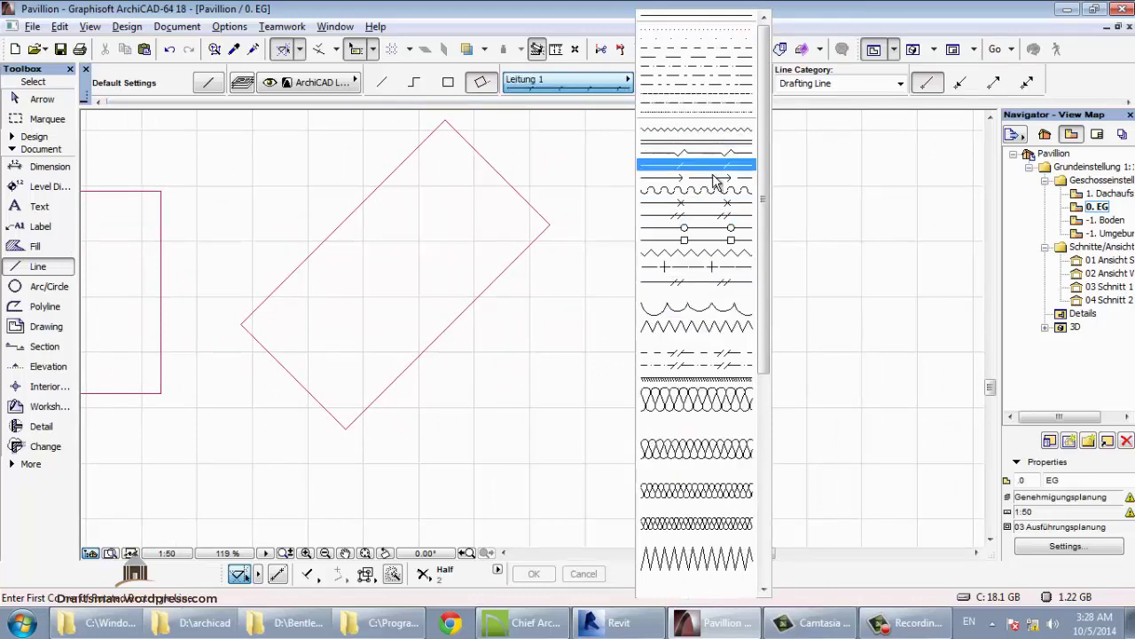
Step: Draw a second tilted rectangle in the Rechtecke line type, then switch to the Arrow tool
left_click(721, 240)
left_click(643, 315)
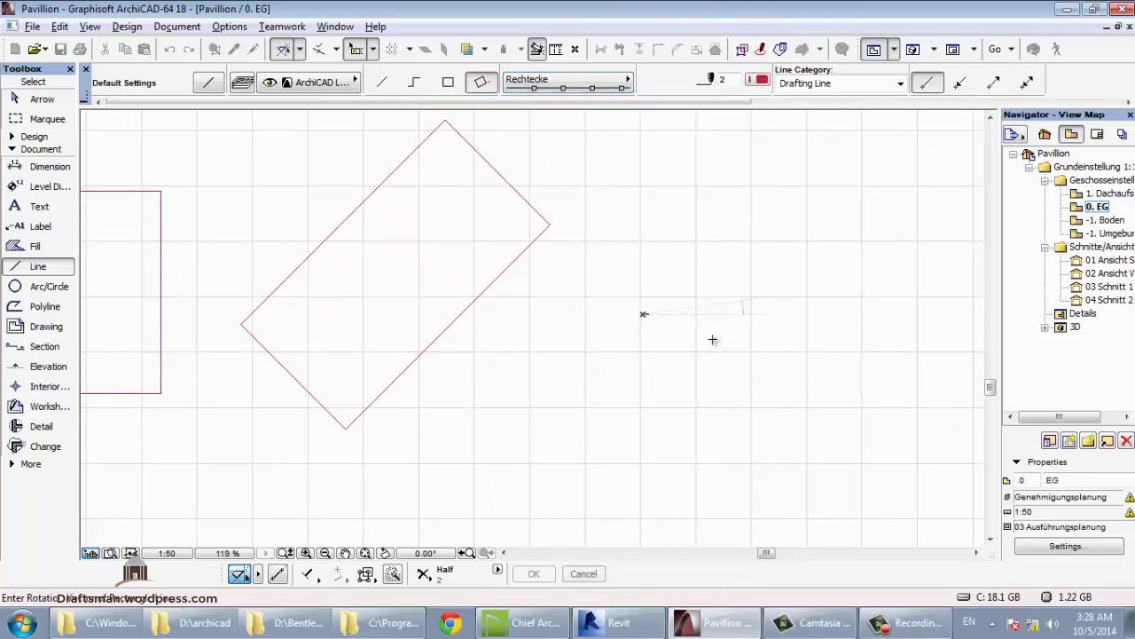
left_click(866, 423)
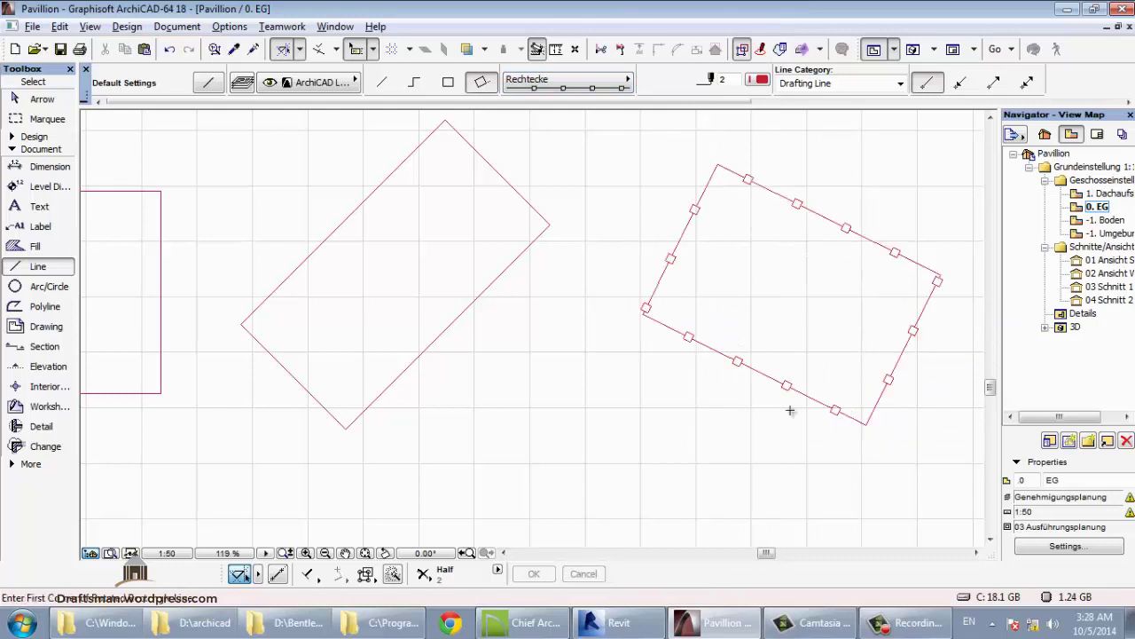
mouse_move(772, 397)
middle_mouse_down()
mouse_move(595, 393)
mouse_move(602, 451)
middle_mouse_up()
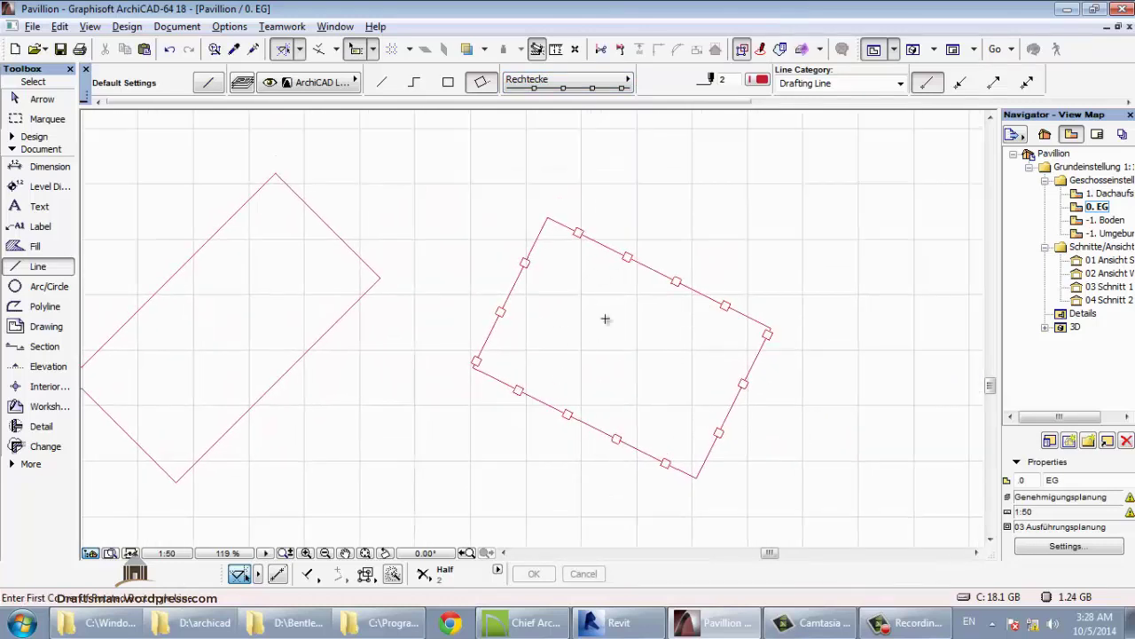
key("Escape")
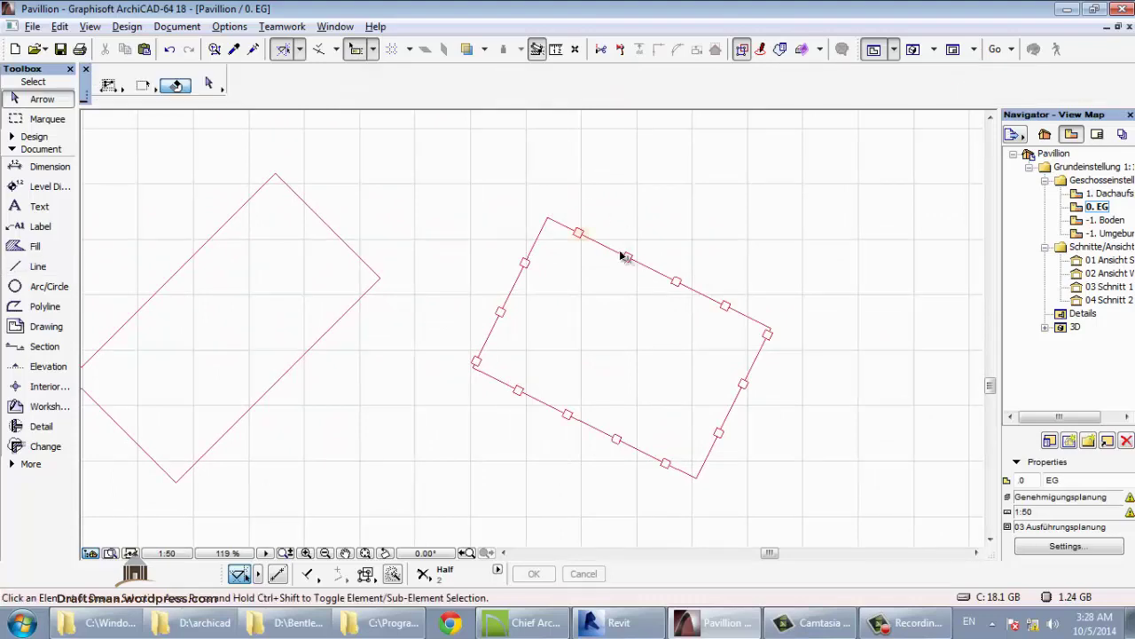
Step: Zoom out to all shapes and select every segment of the chained line
middle_click_drag(314, 292, 689, 352)
scroll(395, 359, "down", 3)
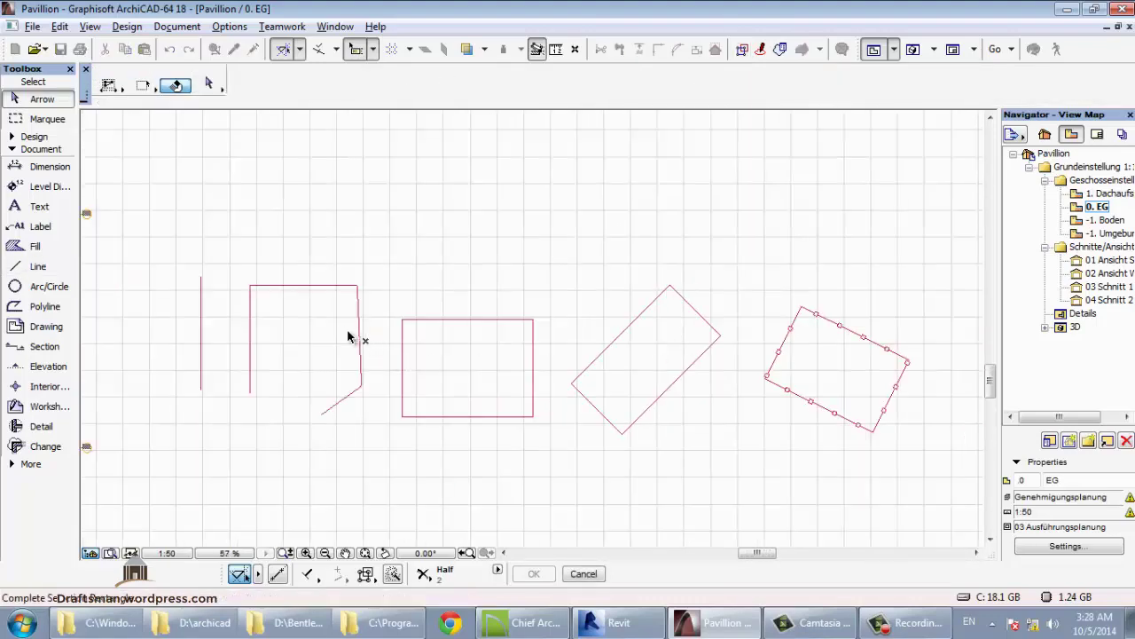
left_click(359, 337)
key("Escape")
left_click_drag(382, 436, 228, 241)
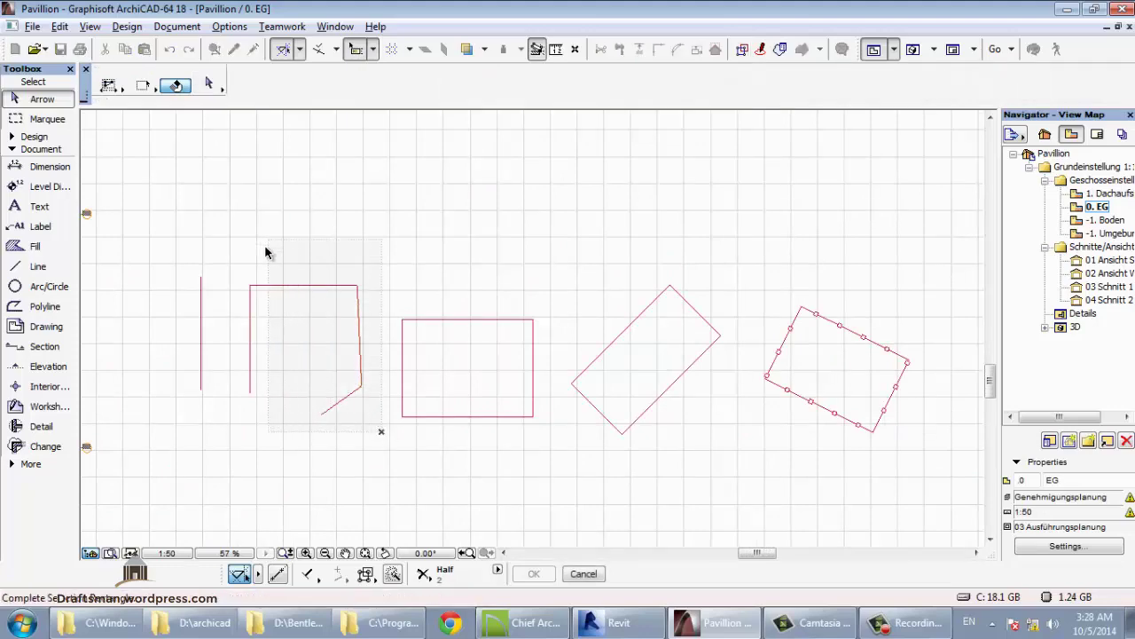
Step: Review the selection's line type list without changing it, then bring up Element Attributes
left_click(568, 79)
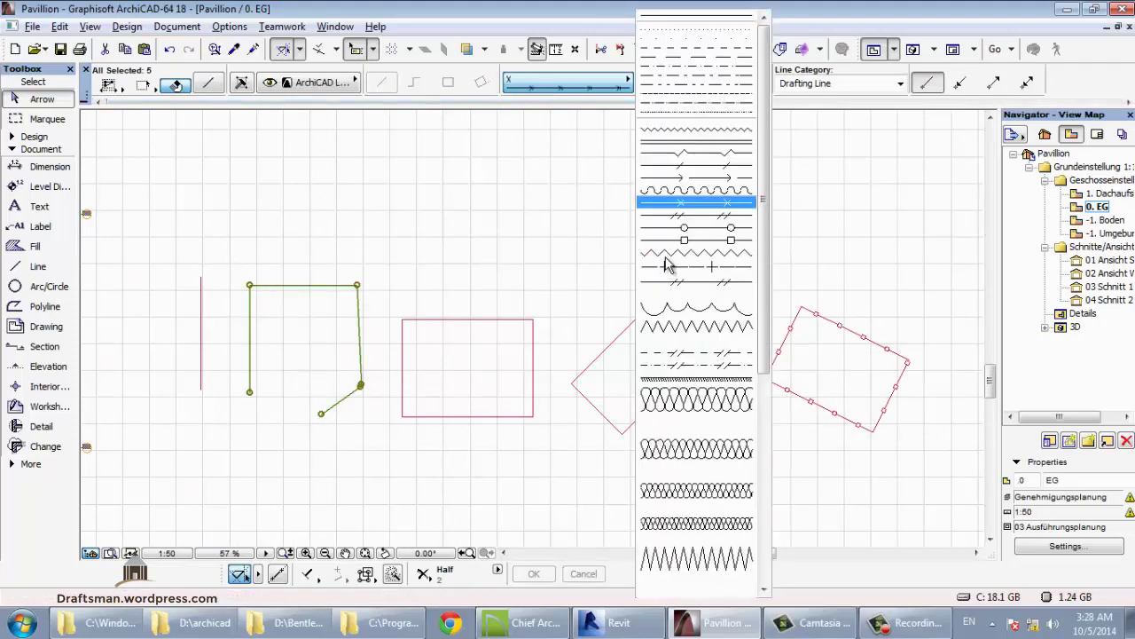
scroll(704, 538, "down", 3)
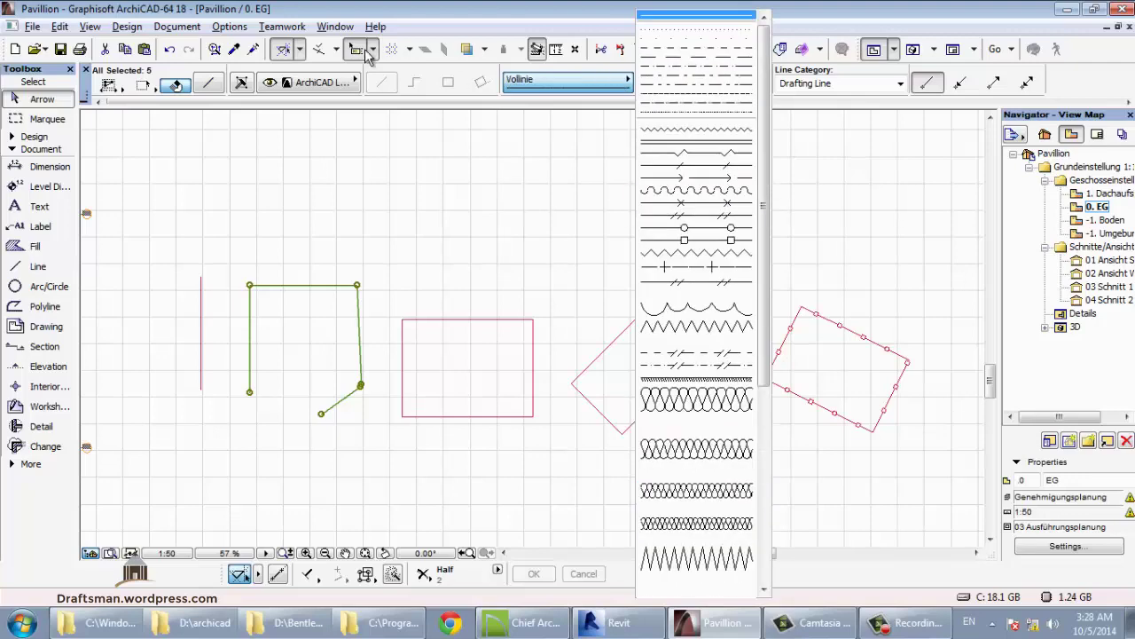
left_click(229, 32)
left_click(229, 28)
mouse_move(274, 48)
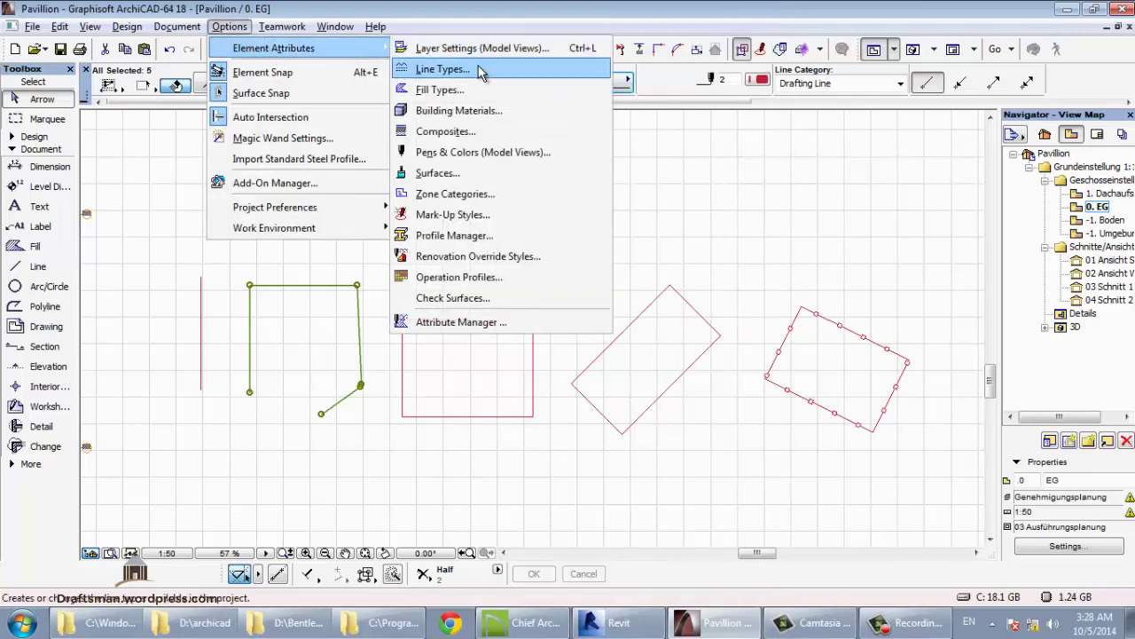
Step: Open the Line Types editor with Strichlinie selected for editing
left_click(480, 71)
left_click(467, 124)
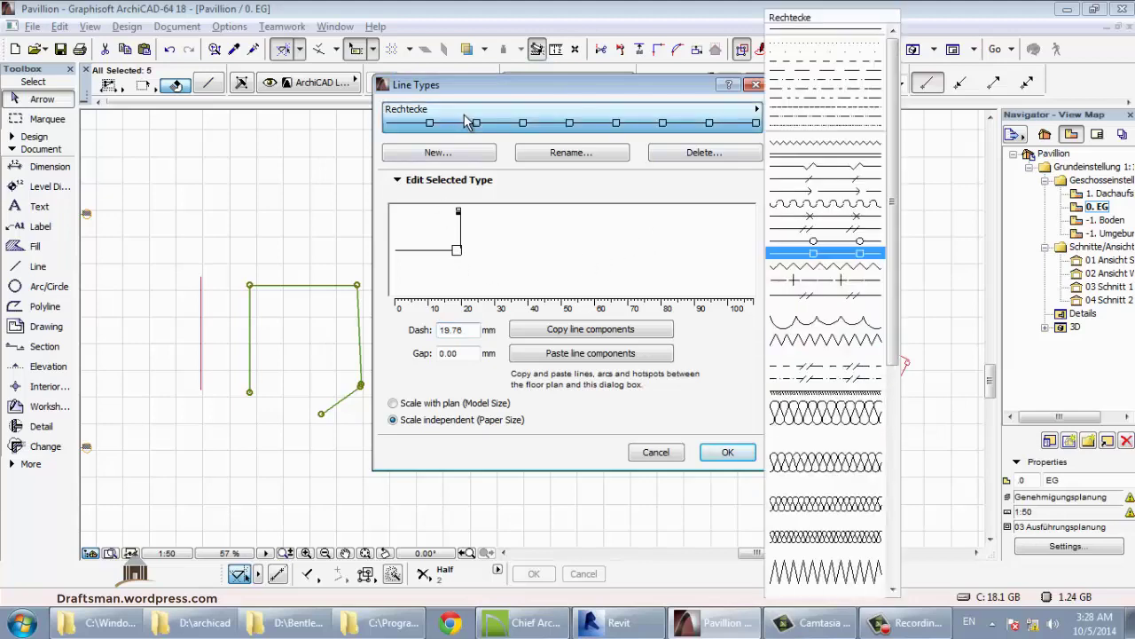
left_click(463, 131)
left_click(539, 131)
left_click(834, 61)
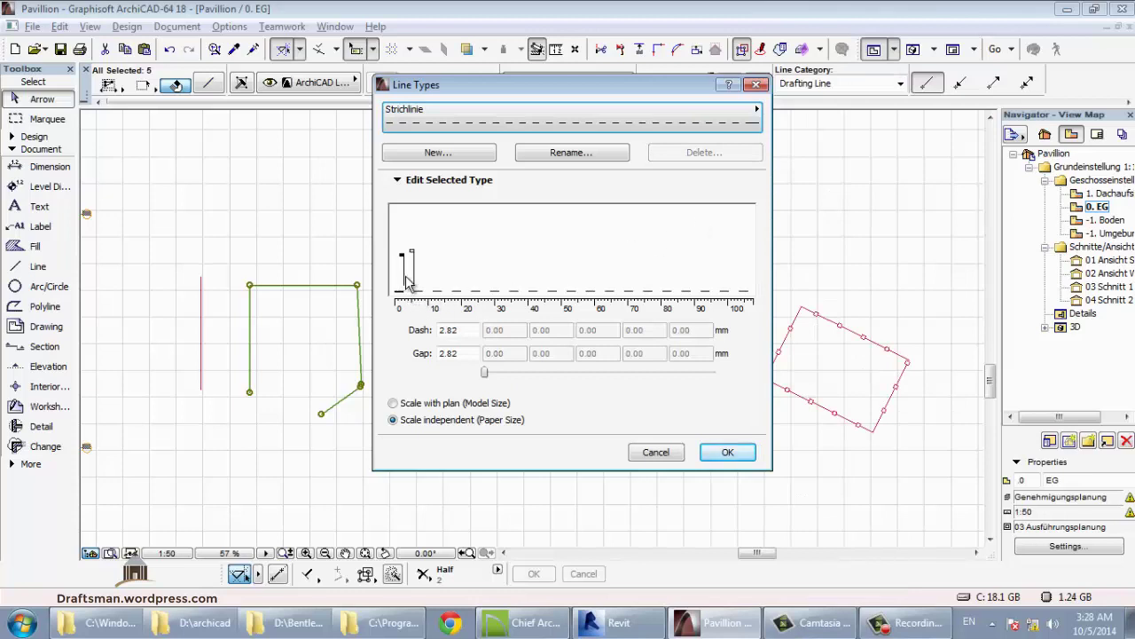
Step: Set Strichlinie's gap to 11.18 mm and dash to 8.75 mm, then close the editor
left_click_drag(415, 275, 451, 270)
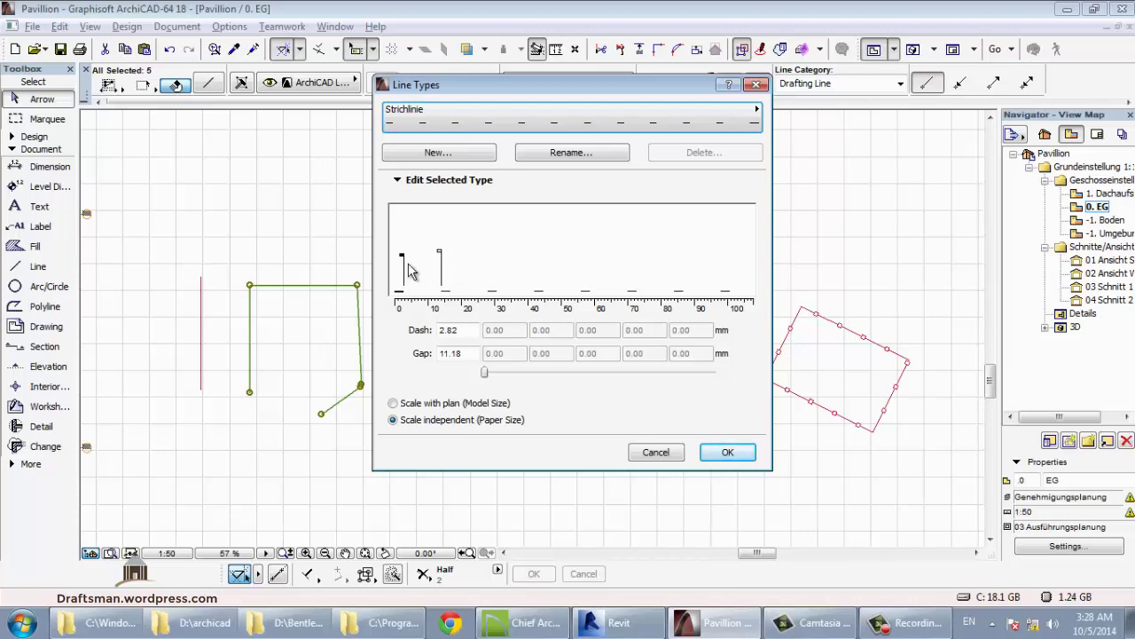
left_click_drag(405, 264, 422, 266)
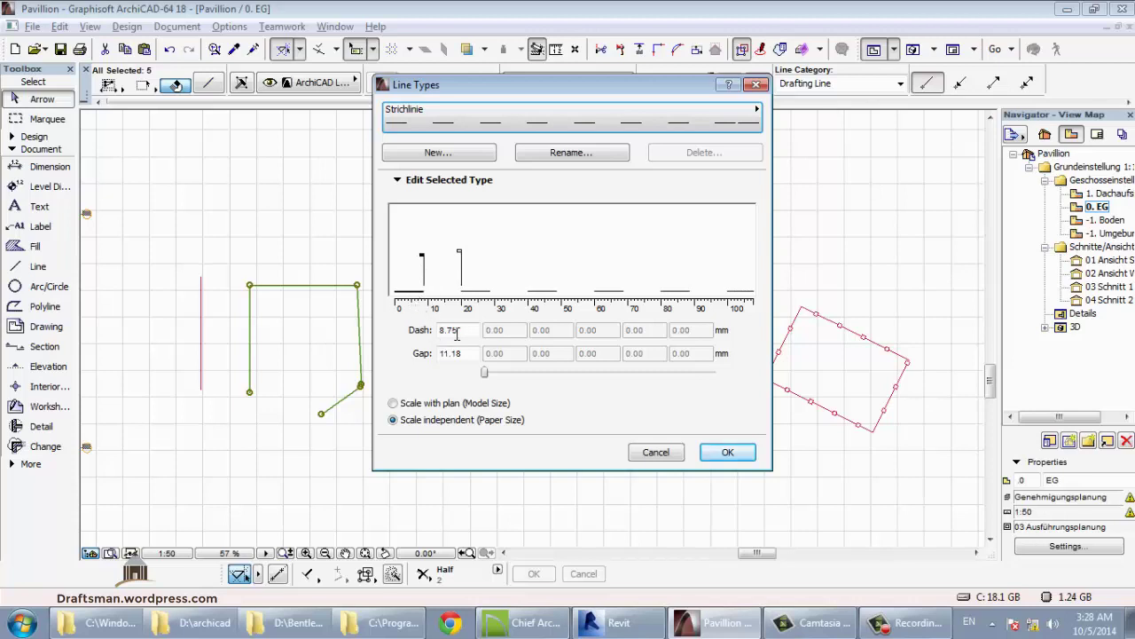
left_click_drag(462, 333, 438, 332)
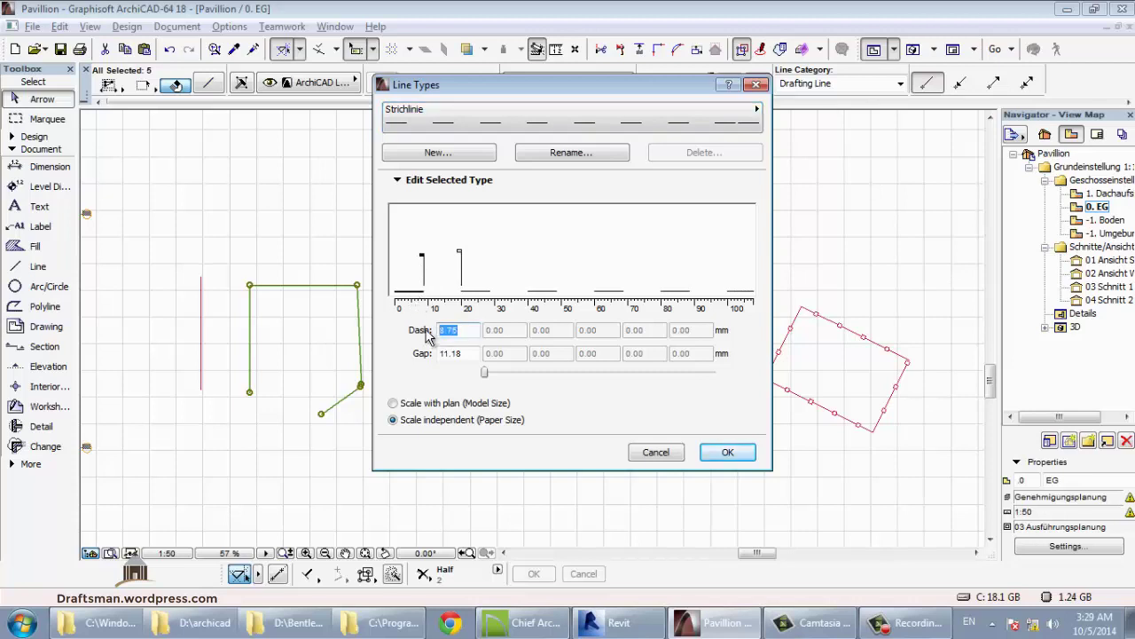
type("5")
key("Return")
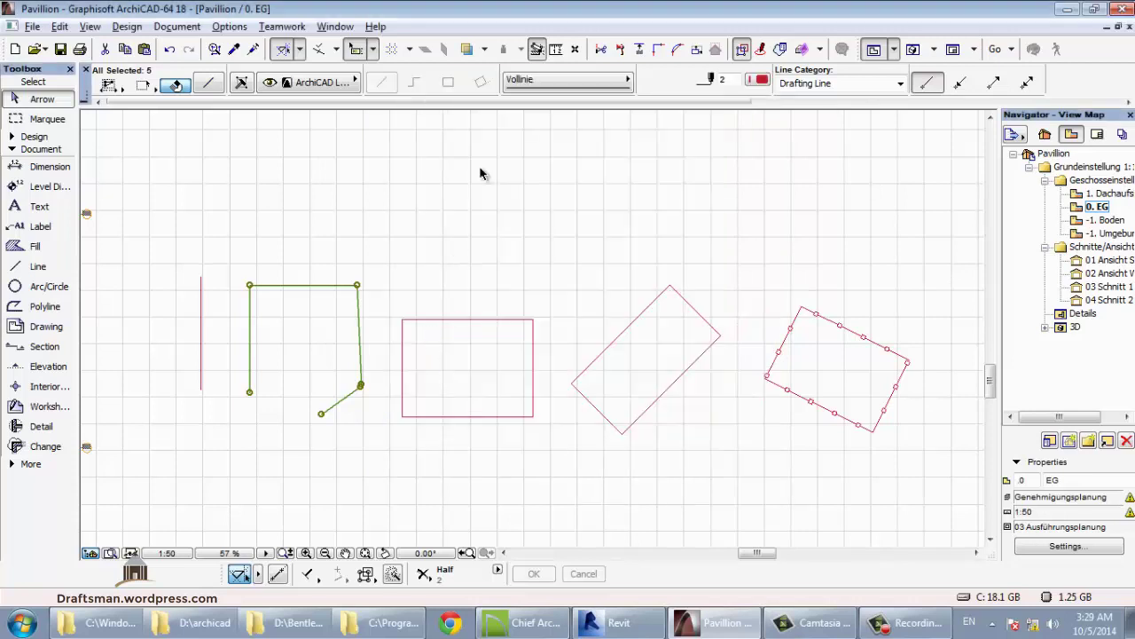
Step: Give the Rechtecke line type a 10 mm dash and 5 mm gap
left_click(229, 26)
mouse_move(273, 48)
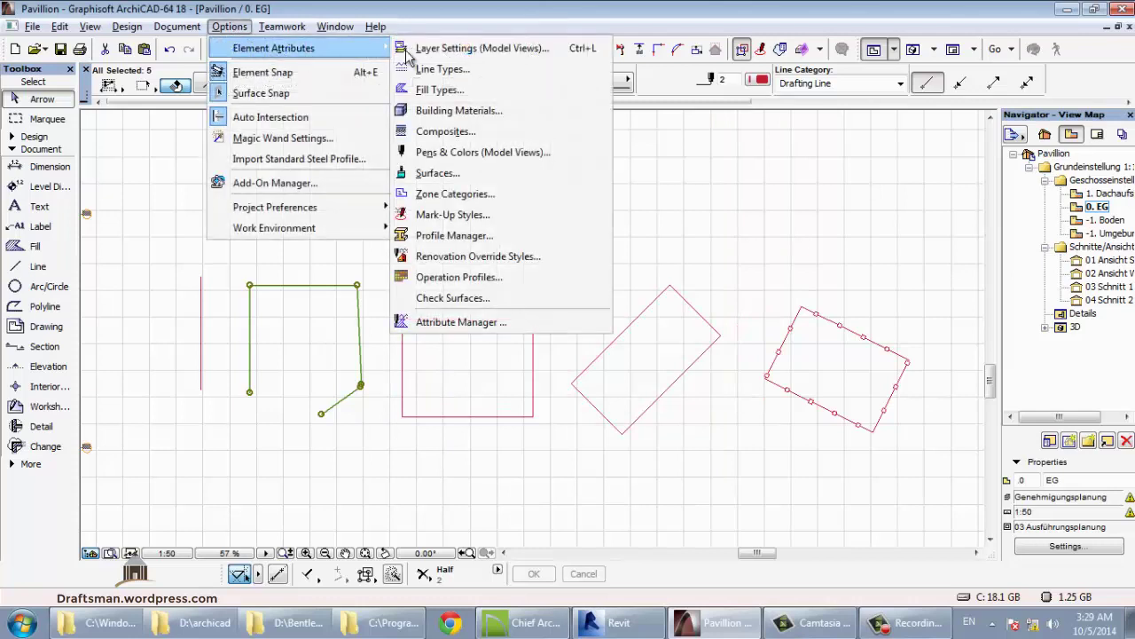
left_click(435, 73)
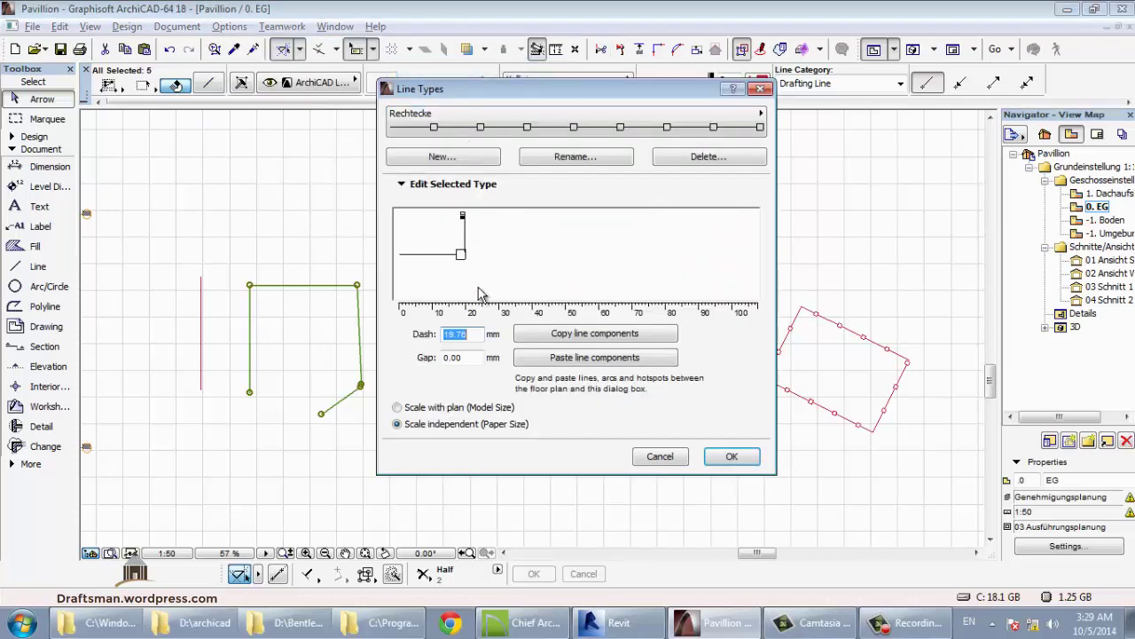
type("10")
left_click(439, 356)
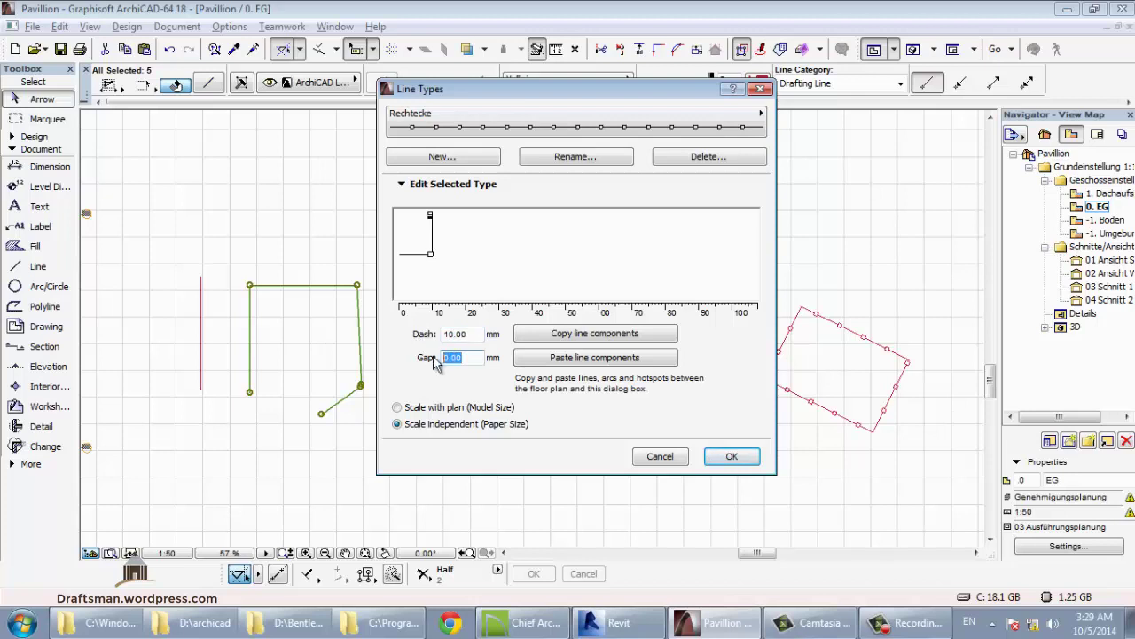
type("5")
key("Tab")
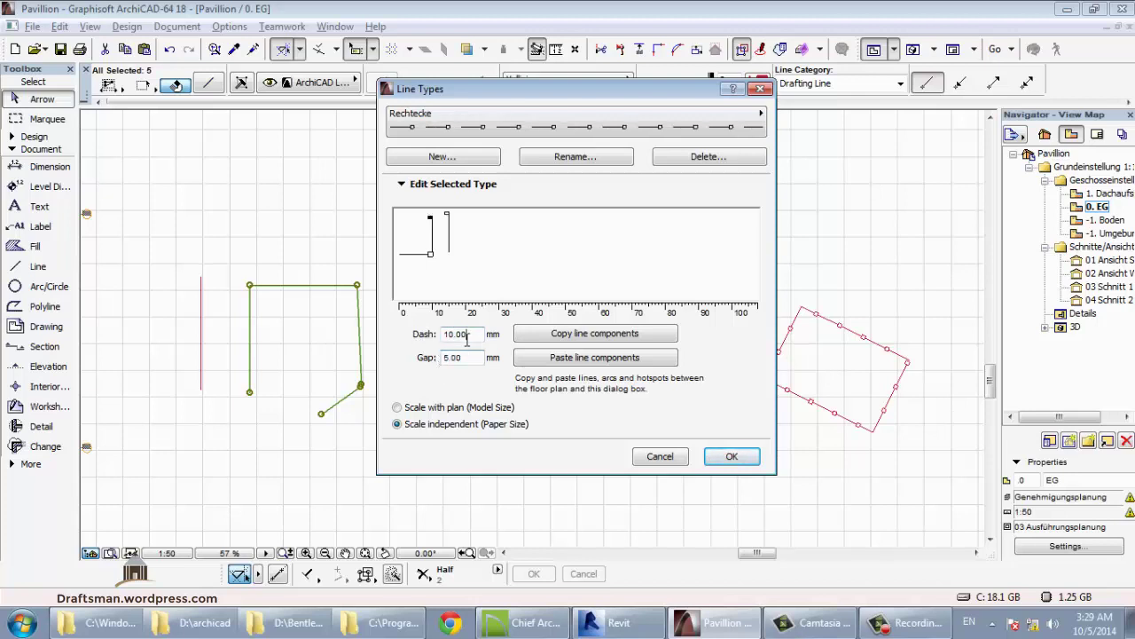
Step: Duplicate Rechtecke as 'Rechtecke copy' and apply the line type changes
left_click(454, 169)
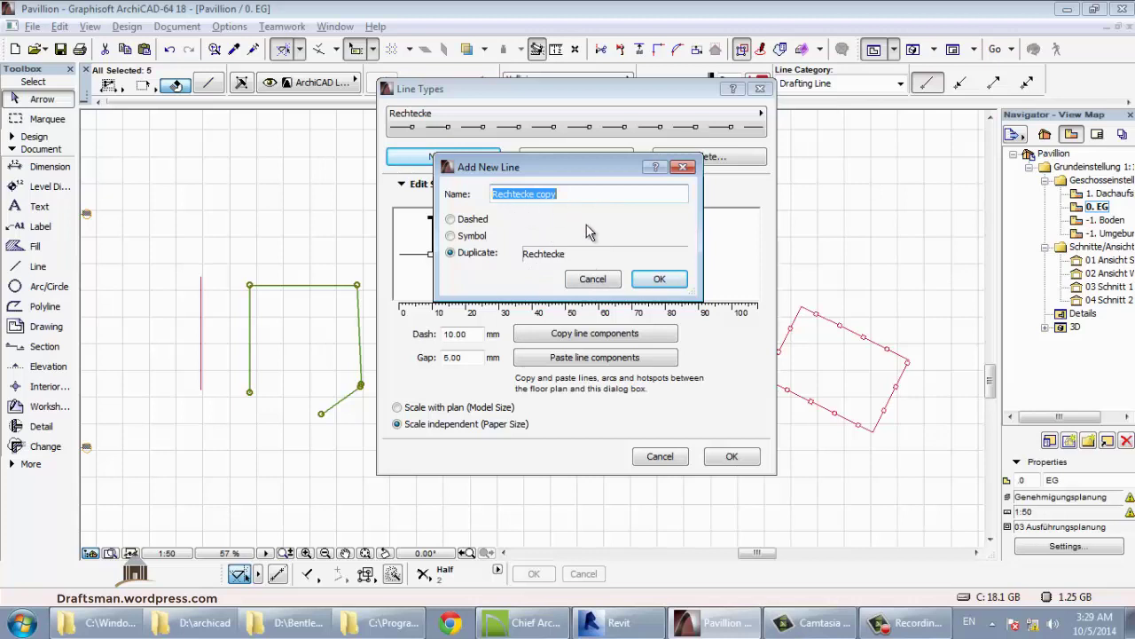
left_click(640, 281)
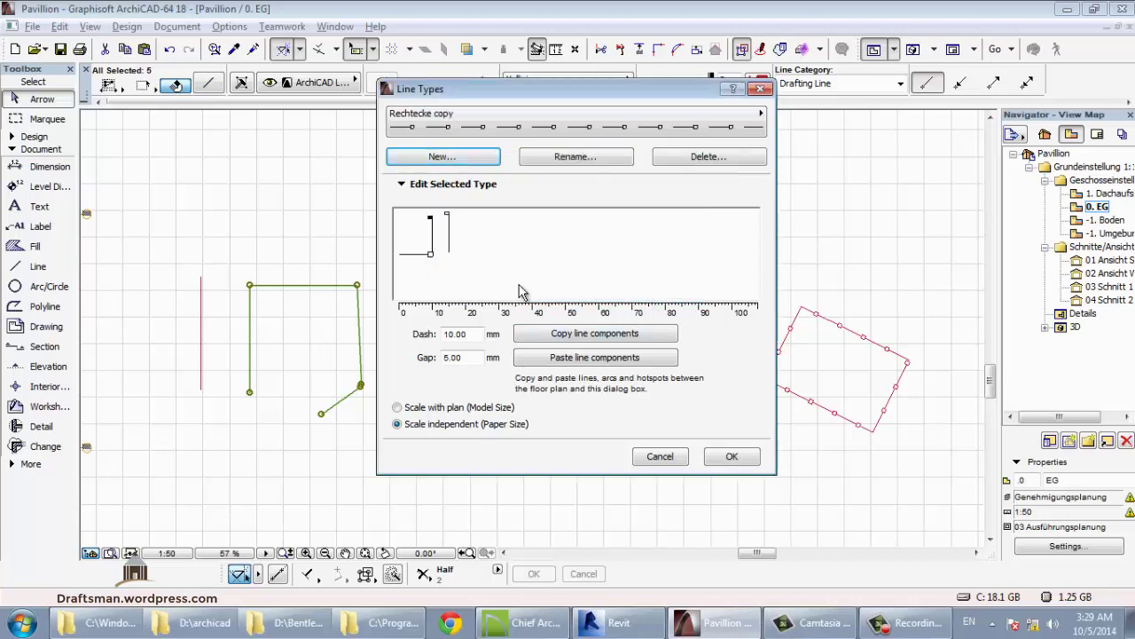
left_click(732, 458)
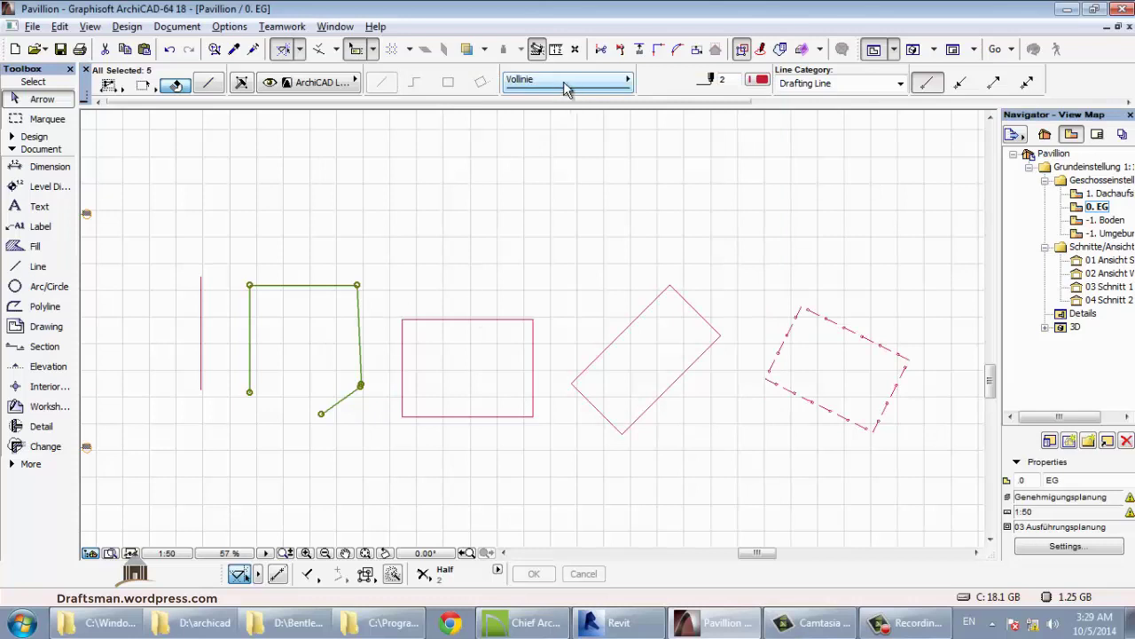
Step: Apply the Rechtecke copy line type to the selected chained segments and zoom in to check it
left_click(572, 86)
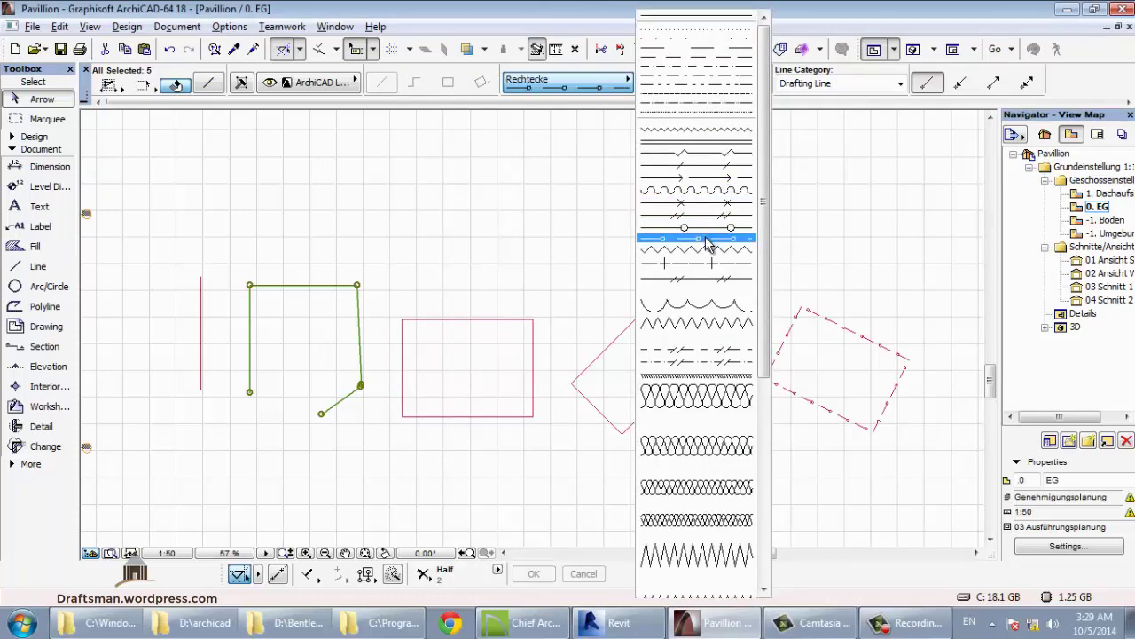
scroll(708, 245, "down", 1)
scroll(710, 247, "down", 3)
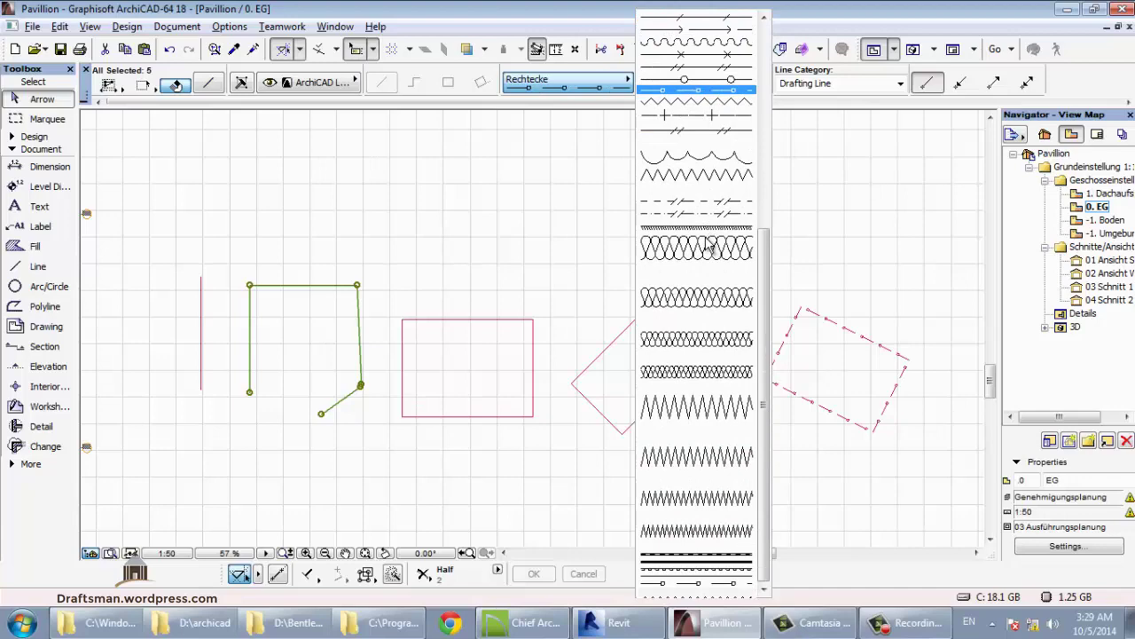
left_click(709, 585)
middle_click_drag(305, 385, 488, 385)
scroll(467, 361, "up", 2)
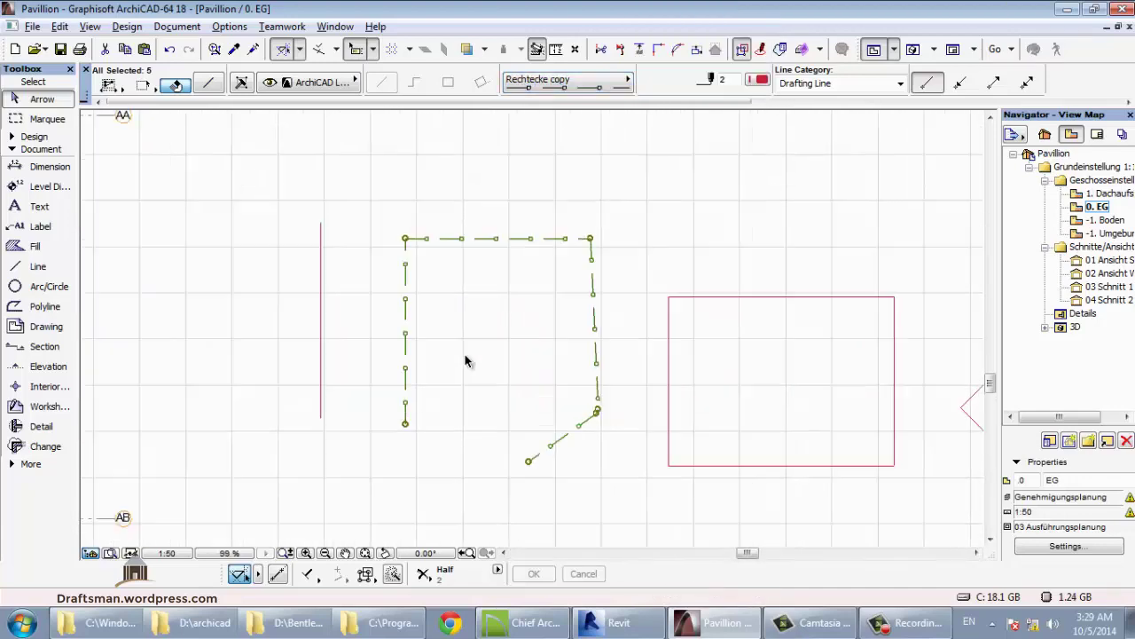
scroll(467, 361, "up", 2)
scroll(641, 284, "up", 1)
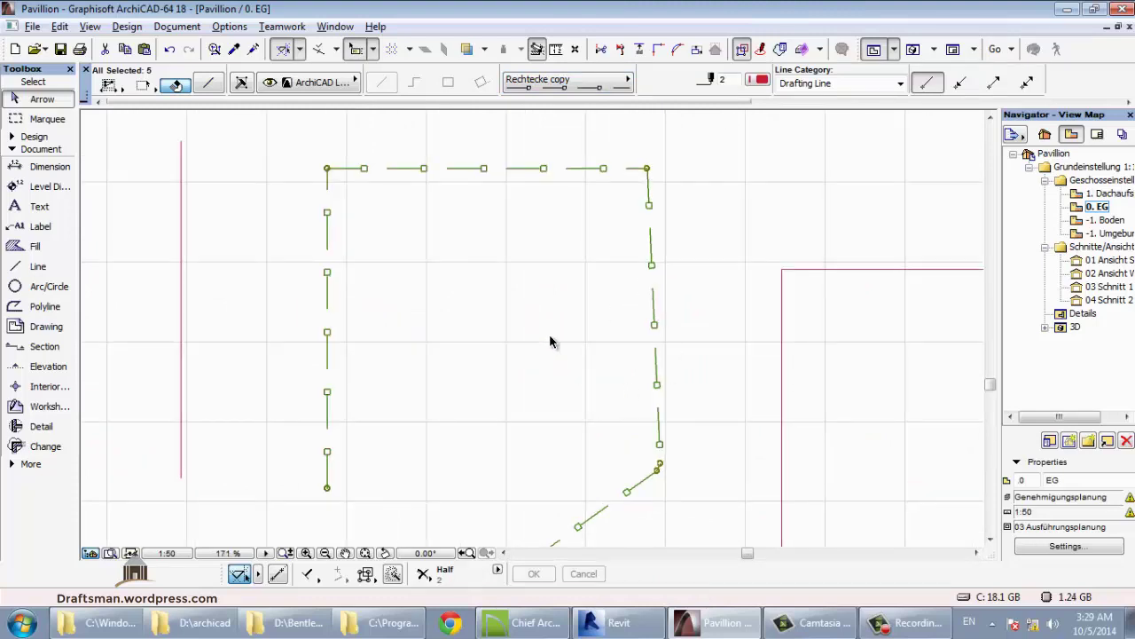
scroll(521, 309, "down", 3)
middle_click_drag(690, 223, 585, 226)
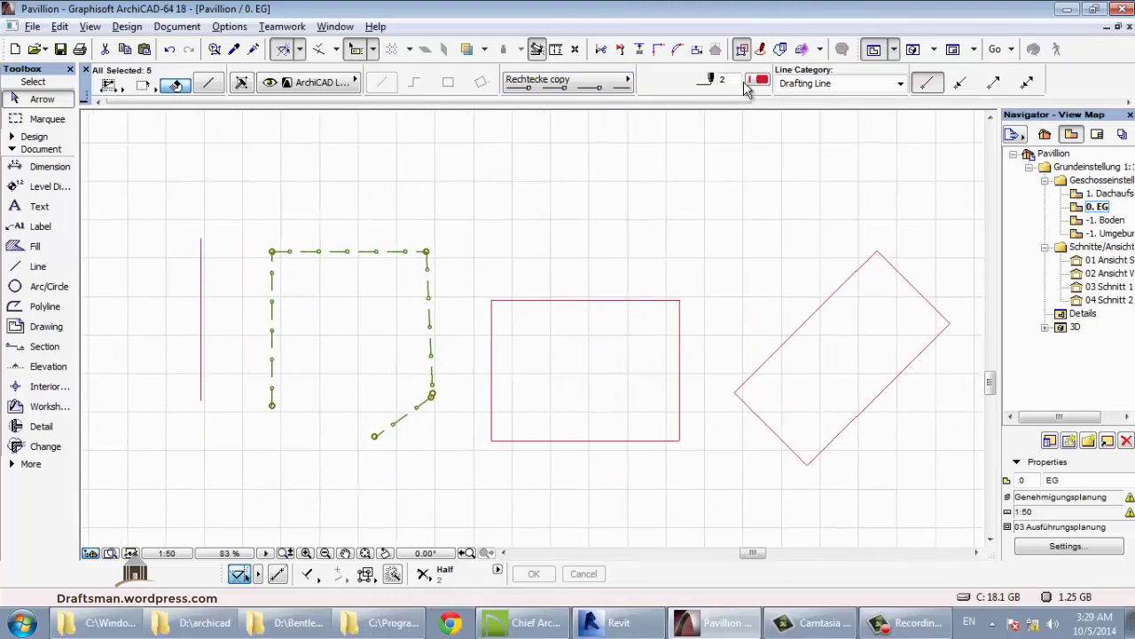
Step: Give the upright rectangle's top edge pen 22 (0.18 mm, orange)
left_click(576, 301)
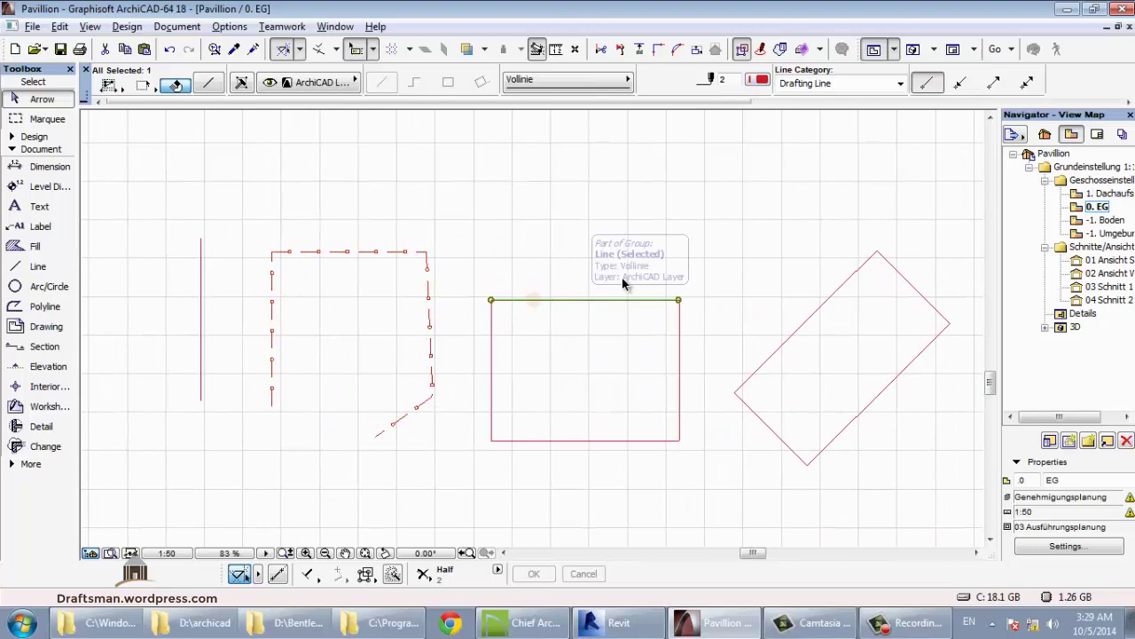
left_click(759, 82)
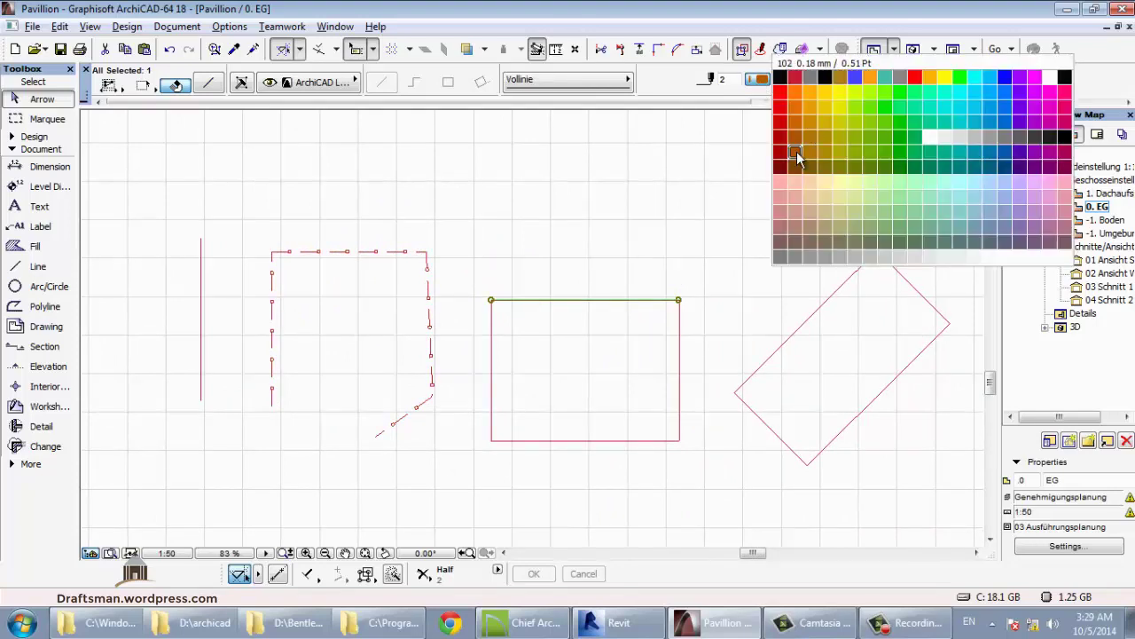
left_click(797, 157)
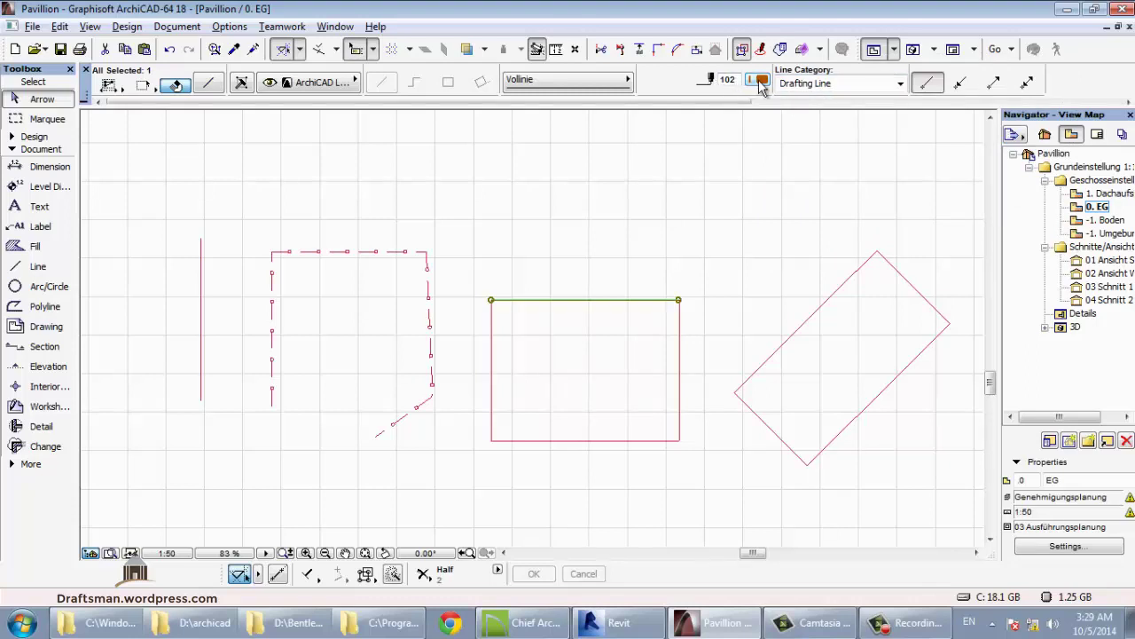
left_click(765, 82)
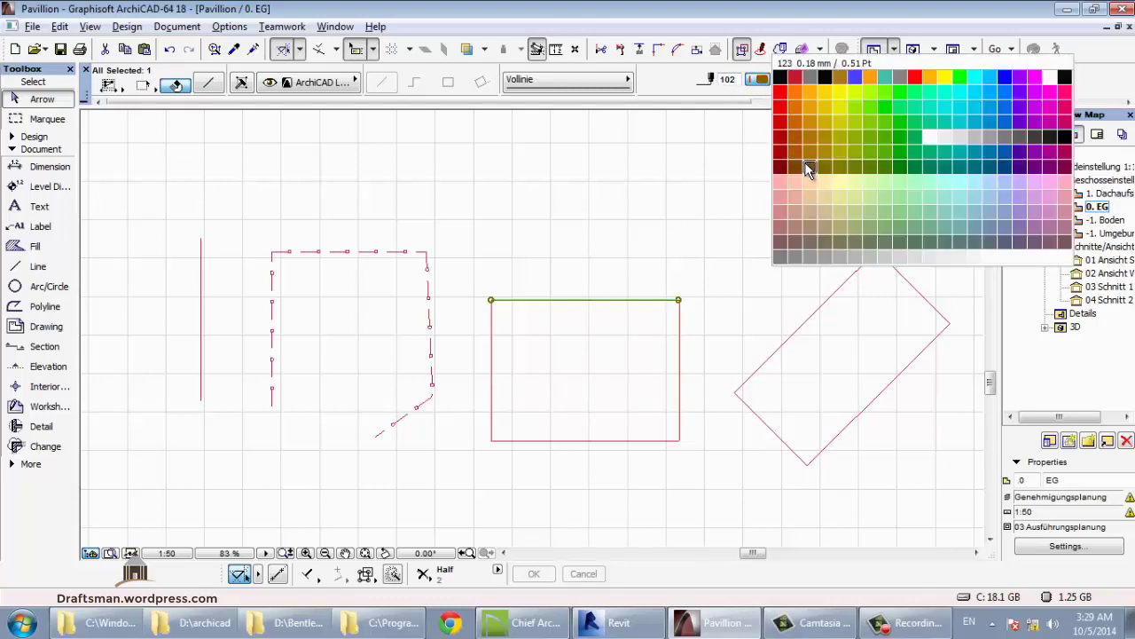
left_click(794, 93)
left_click(613, 250)
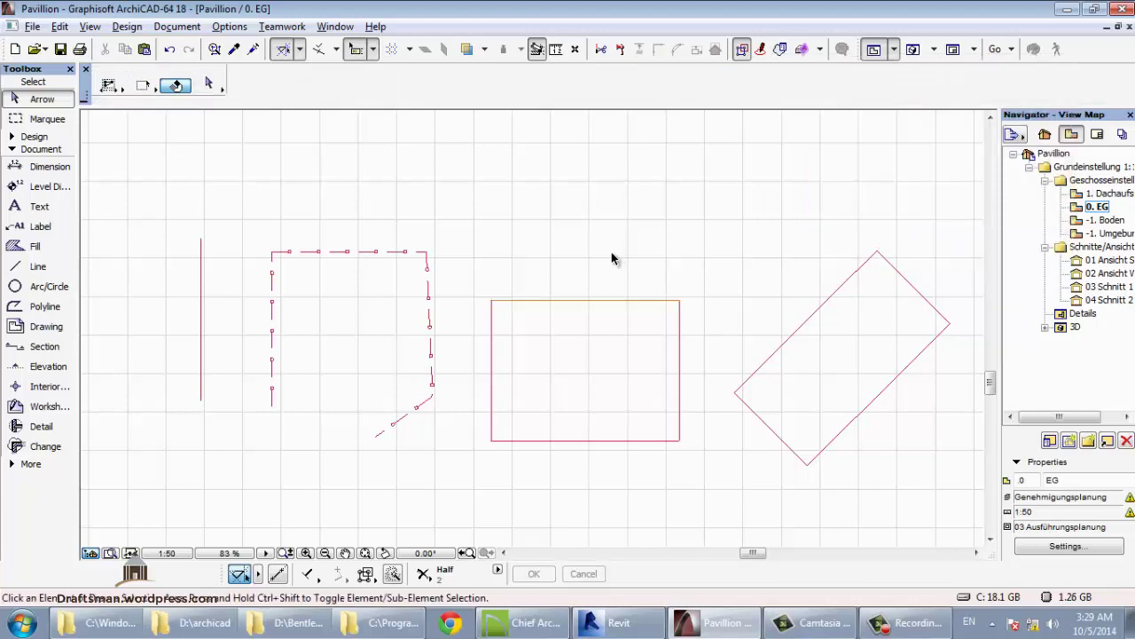
Step: Turn on True Line Weight display for the floor plan and zoom in
right_click(578, 213)
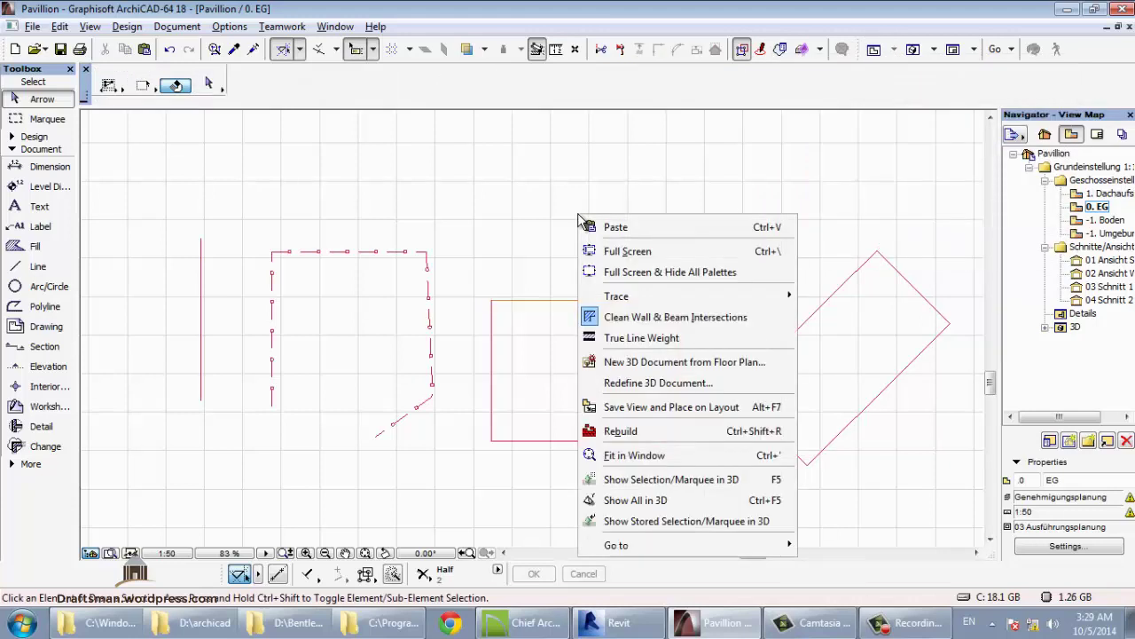
left_click(651, 337)
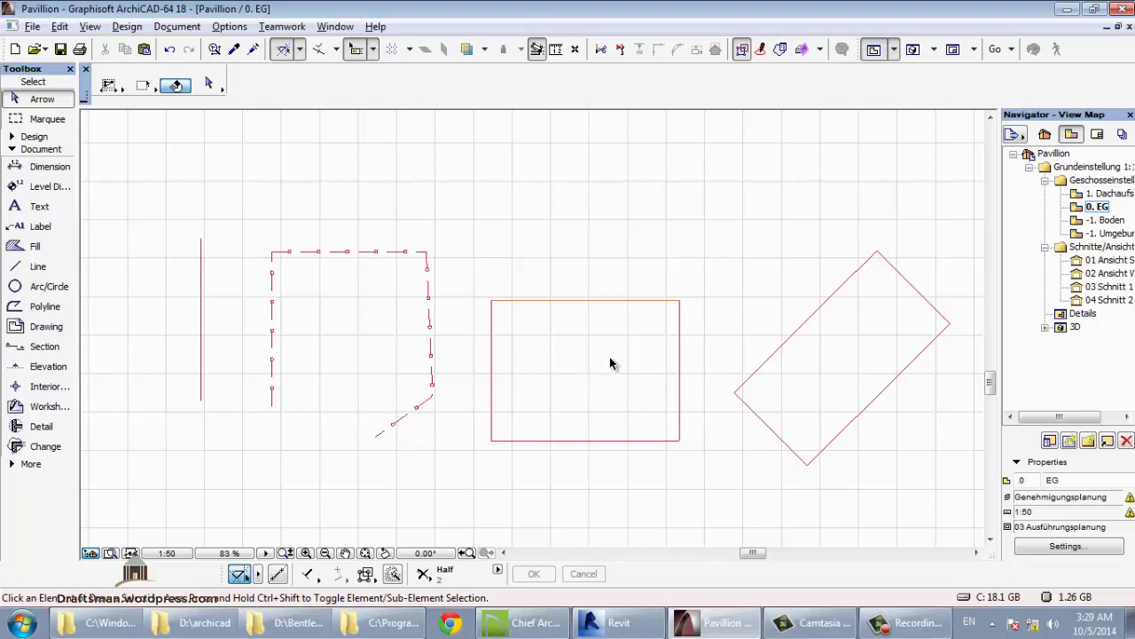
scroll(610, 356, "up", 2)
scroll(748, 331, "up", 1)
scroll(651, 284, "up", 1)
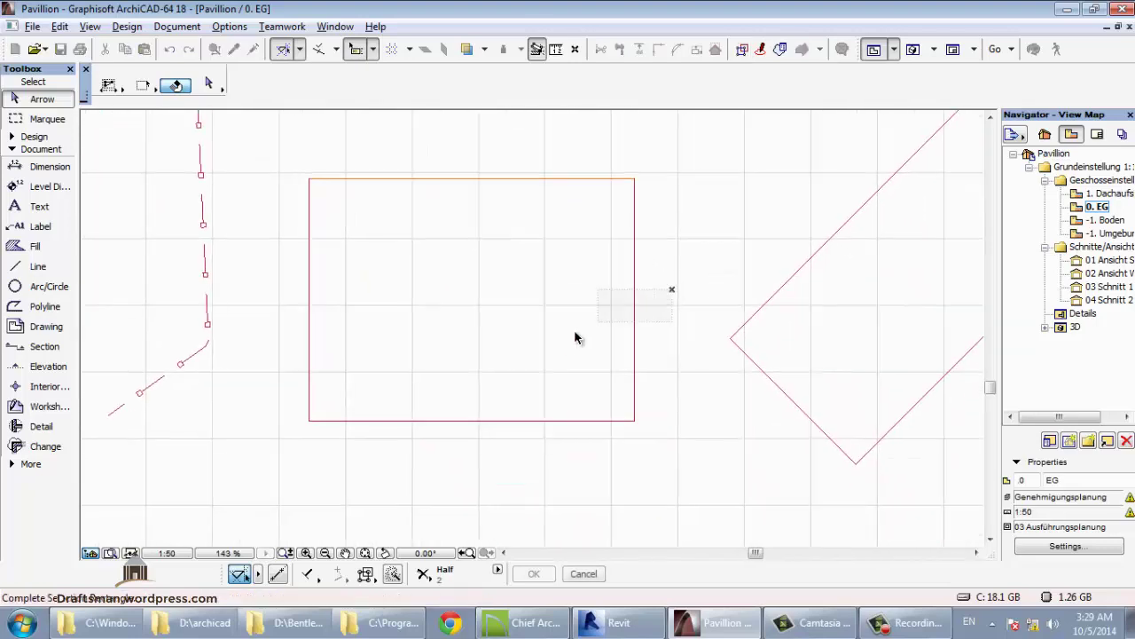
Step: Give the upright rectangle's right edge pen 101
left_click(634, 354)
left_click(760, 80)
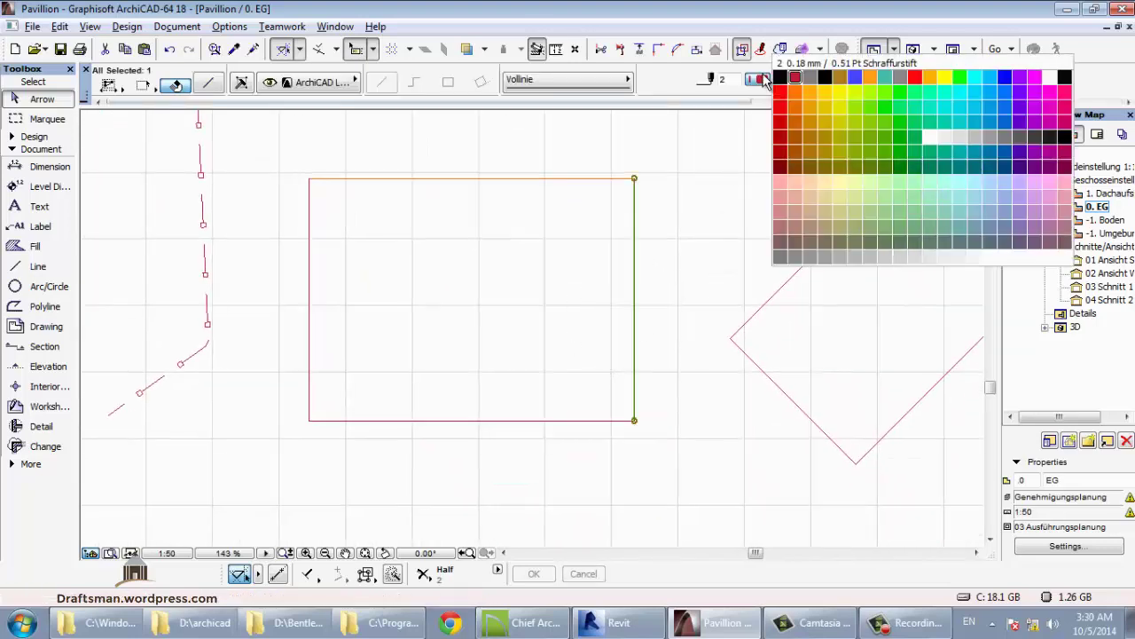
left_click(781, 153)
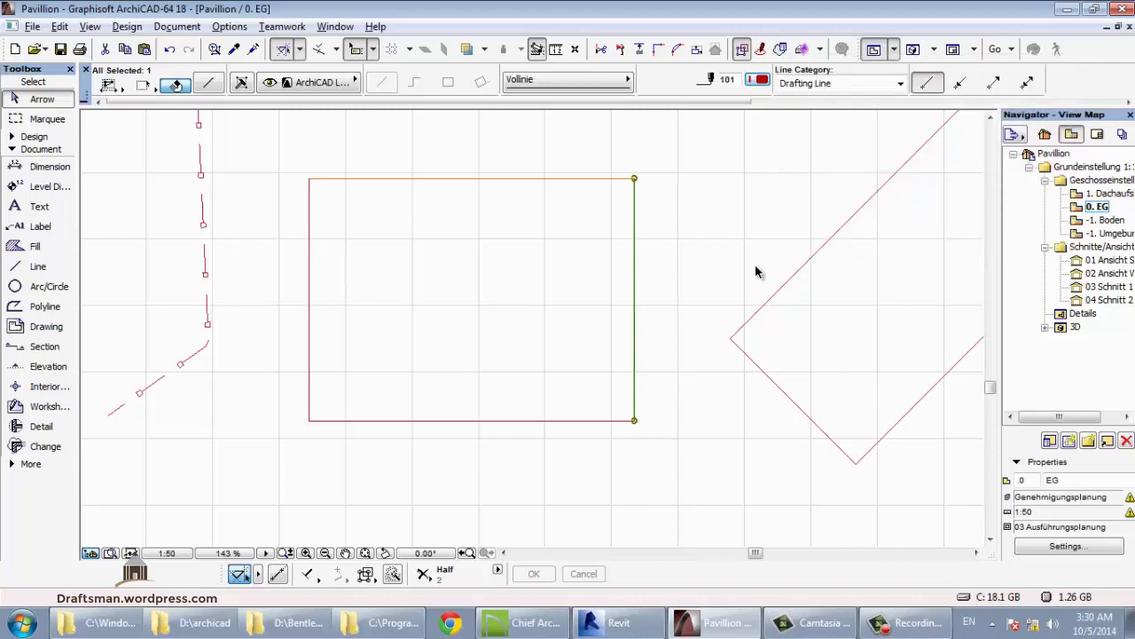
key("Escape")
Step: Set the rotated rectangle's two left edges to thick blue pen 6 (0.70 mm)
left_click_drag(793, 375, 716, 289)
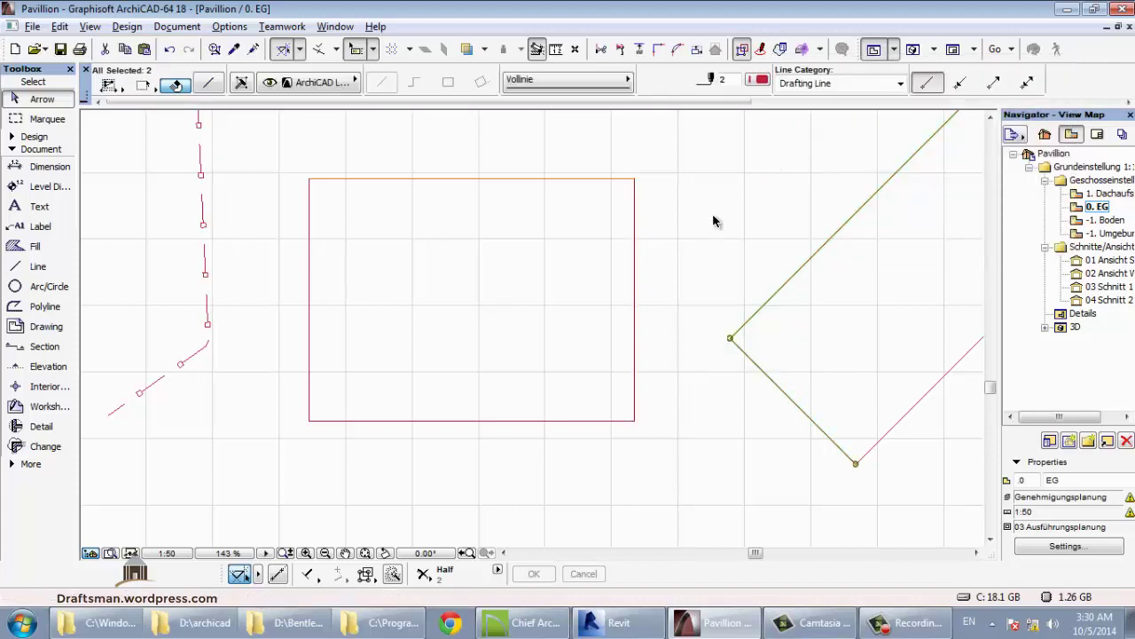
scroll(714, 340, "up", 5)
scroll(715, 340, "up", 2)
mouse_move(641, 361)
middle_mouse_down()
mouse_move(577, 225)
mouse_move(578, 266)
middle_mouse_up()
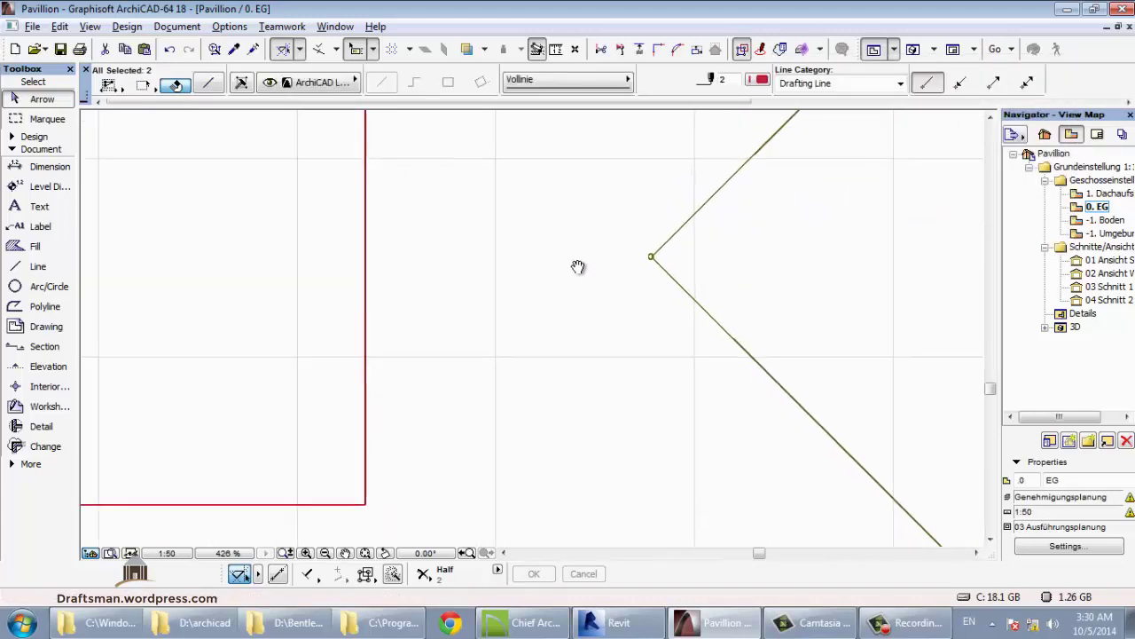
left_click(761, 81)
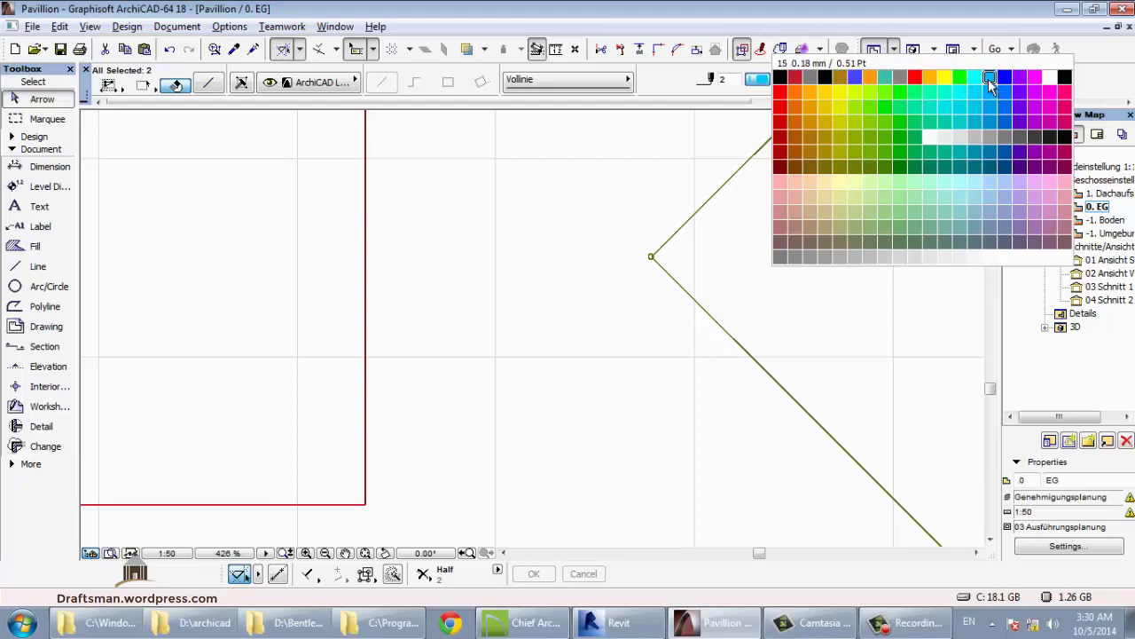
left_click(862, 79)
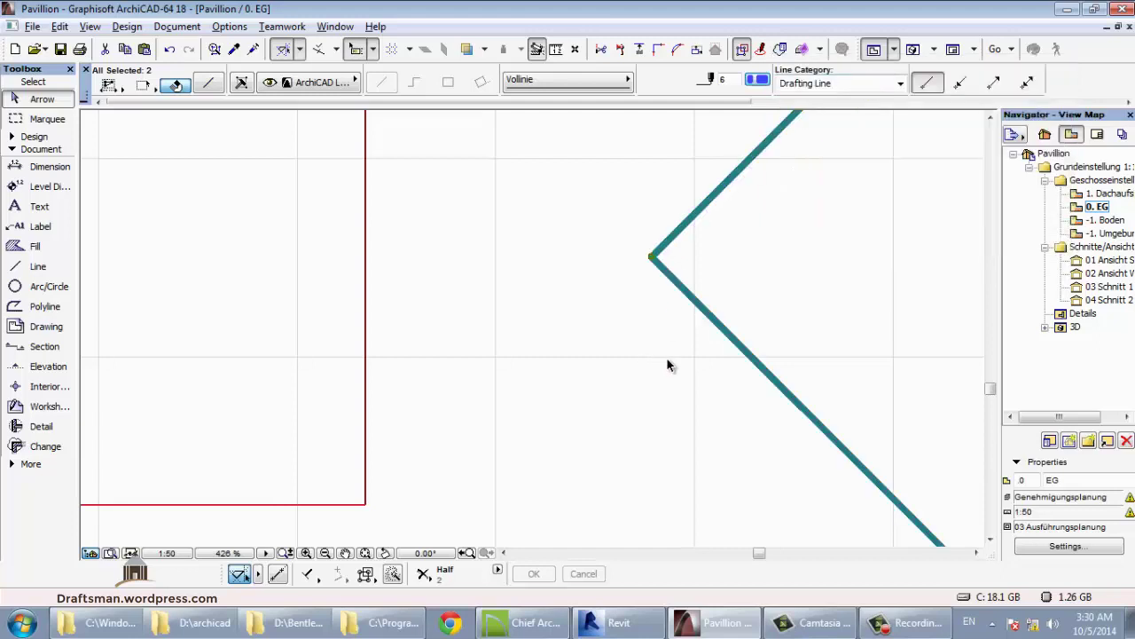
scroll(674, 367, "down", 3)
scroll(696, 373, "down", 3)
key("Escape")
Step: Set the rotated rectangle's remaining two right edges to thick green pen 8
middle_click_drag(865, 319, 602, 332)
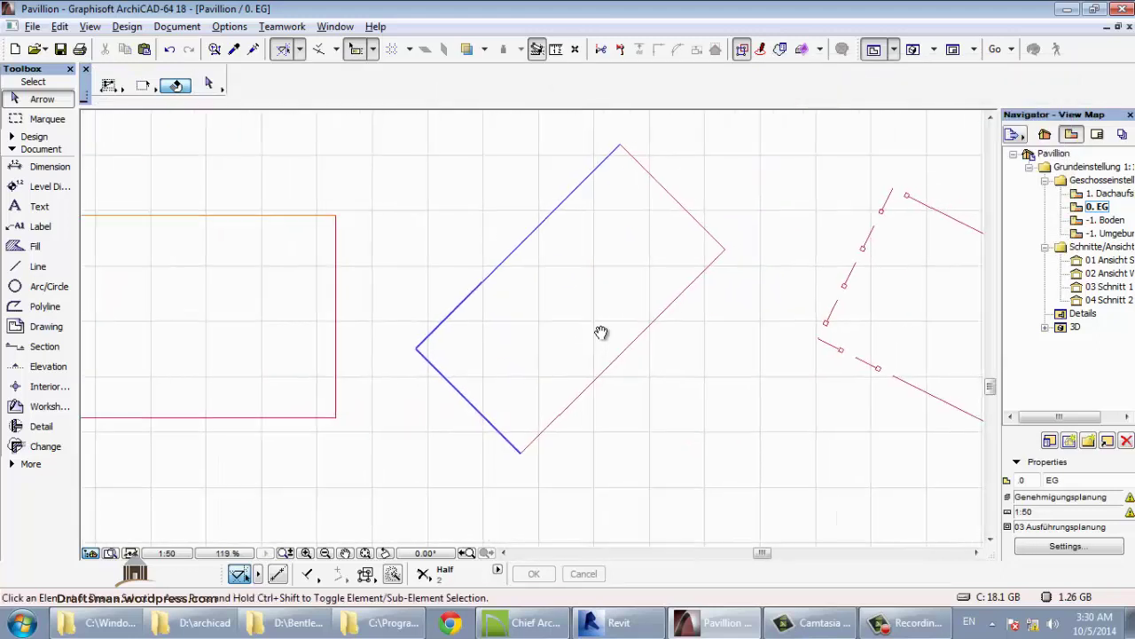
left_click(679, 203)
left_click(757, 81)
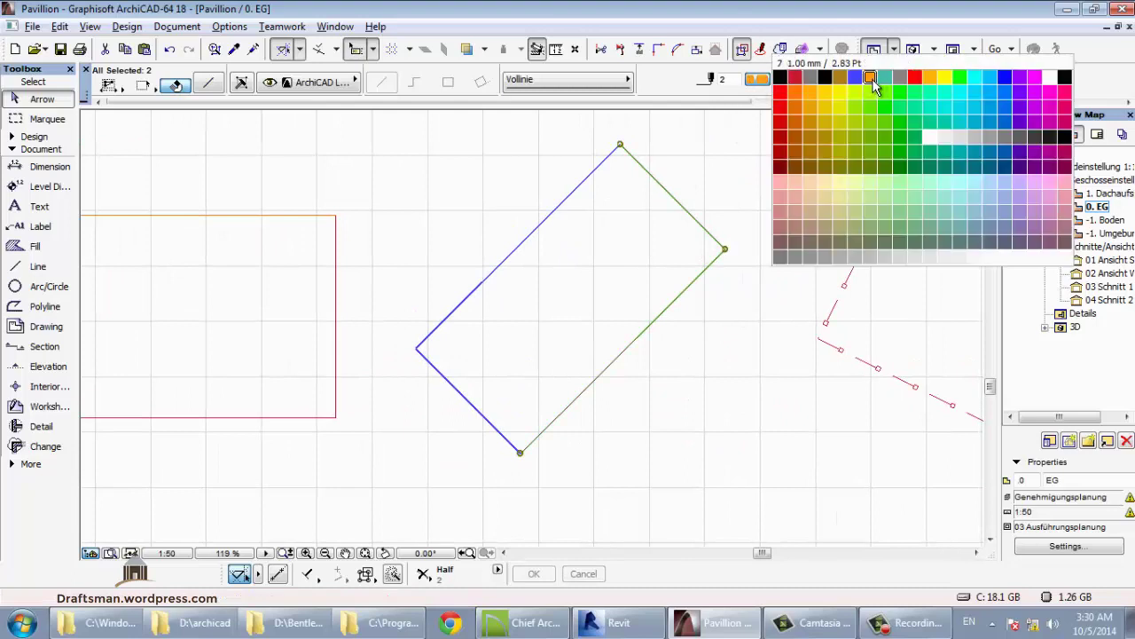
left_click(885, 79)
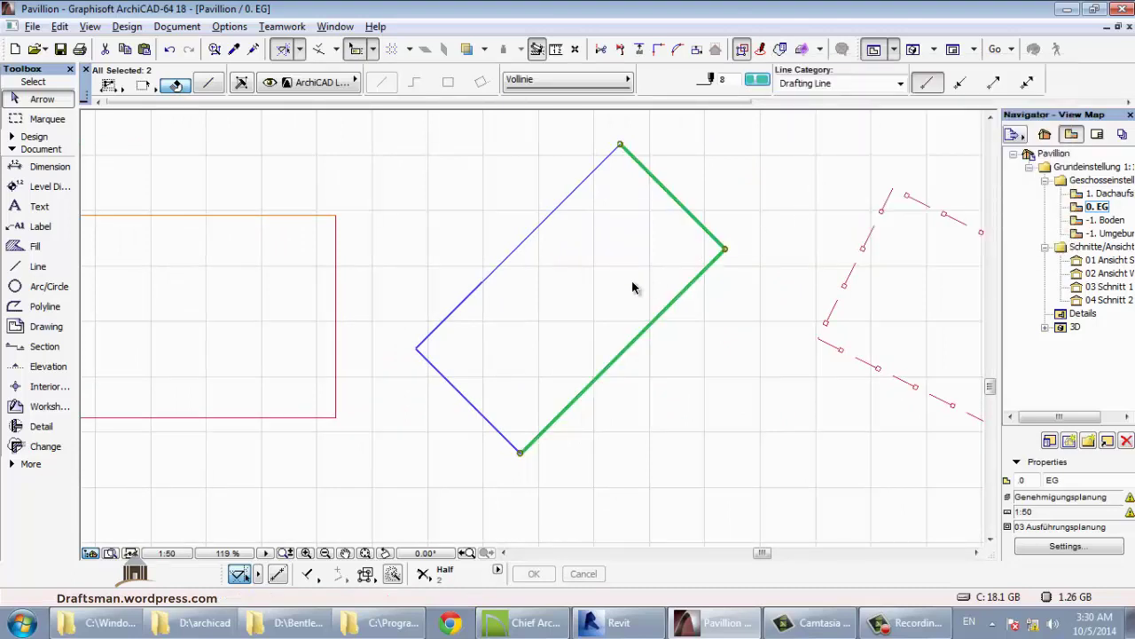
scroll(674, 285, "up", 5)
left_click(710, 285)
scroll(679, 279, "down", 2)
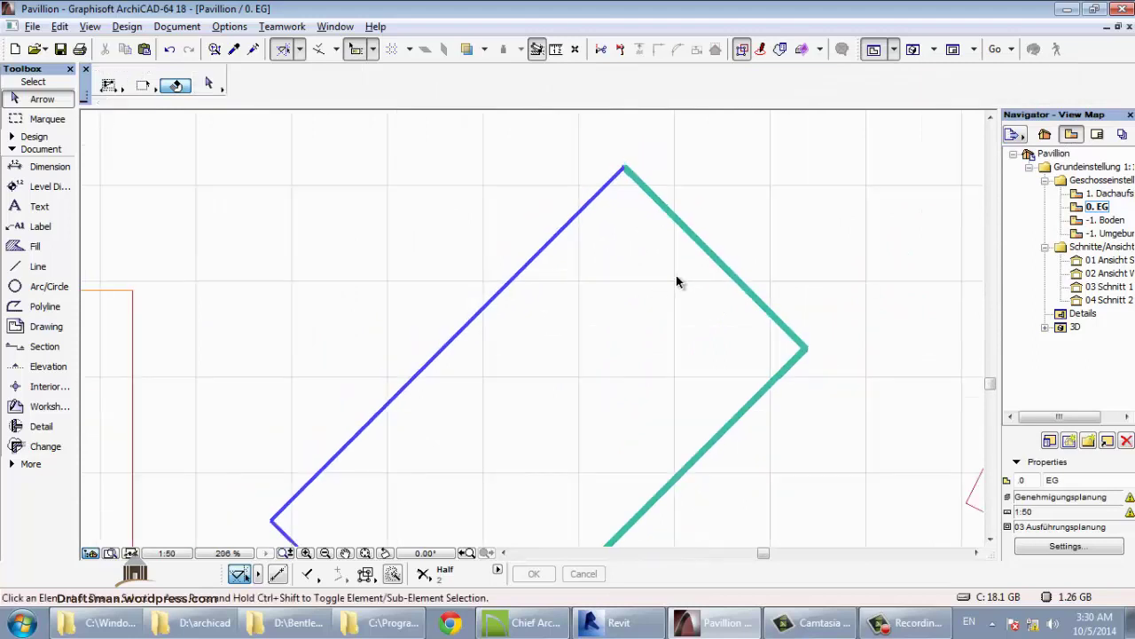
scroll(685, 285, "down", 5)
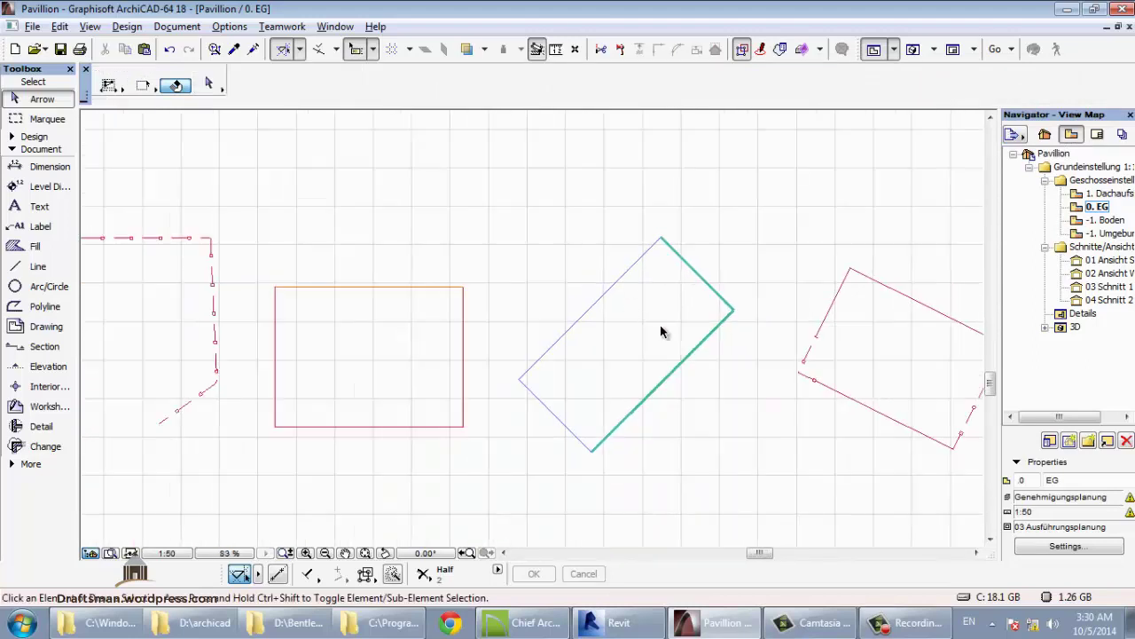
left_click(229, 26)
mouse_move(274, 48)
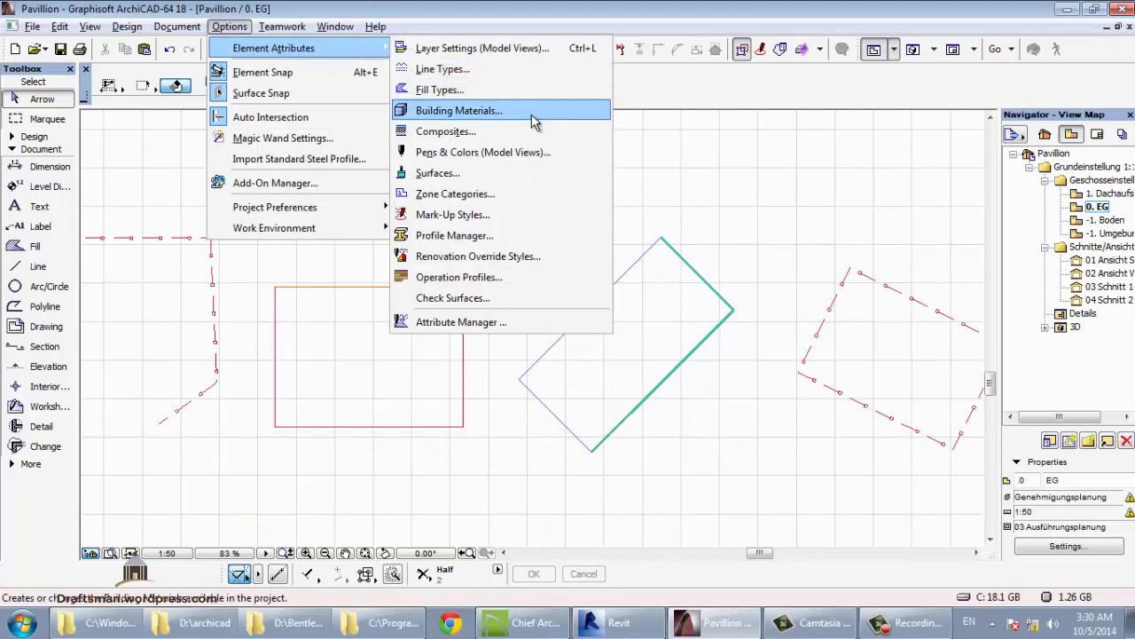
left_click(528, 155)
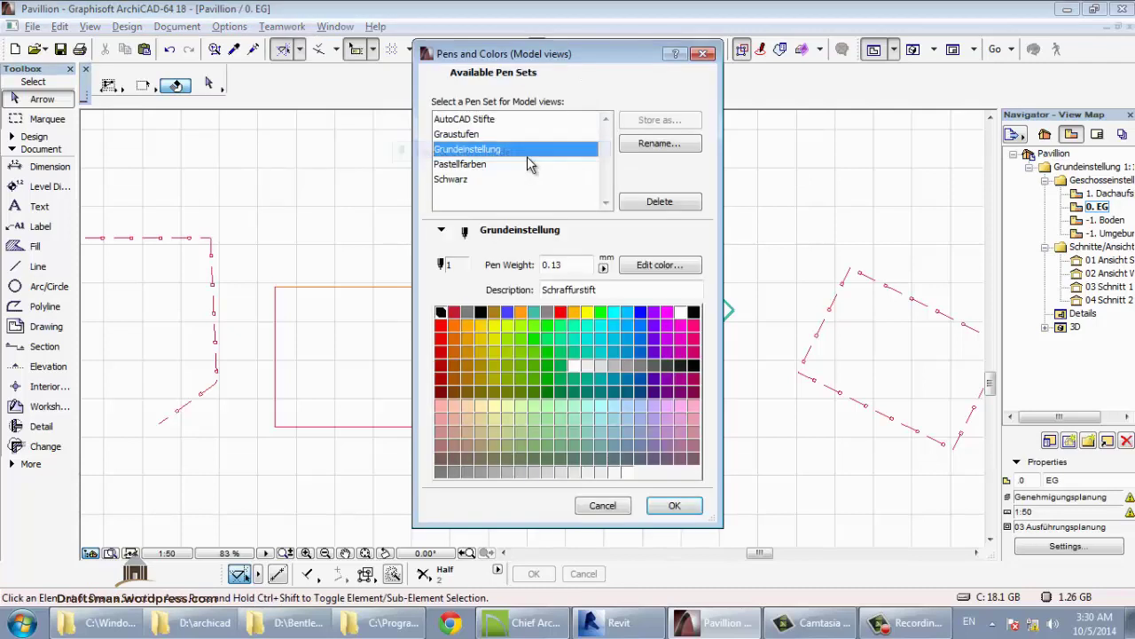
left_click(519, 418)
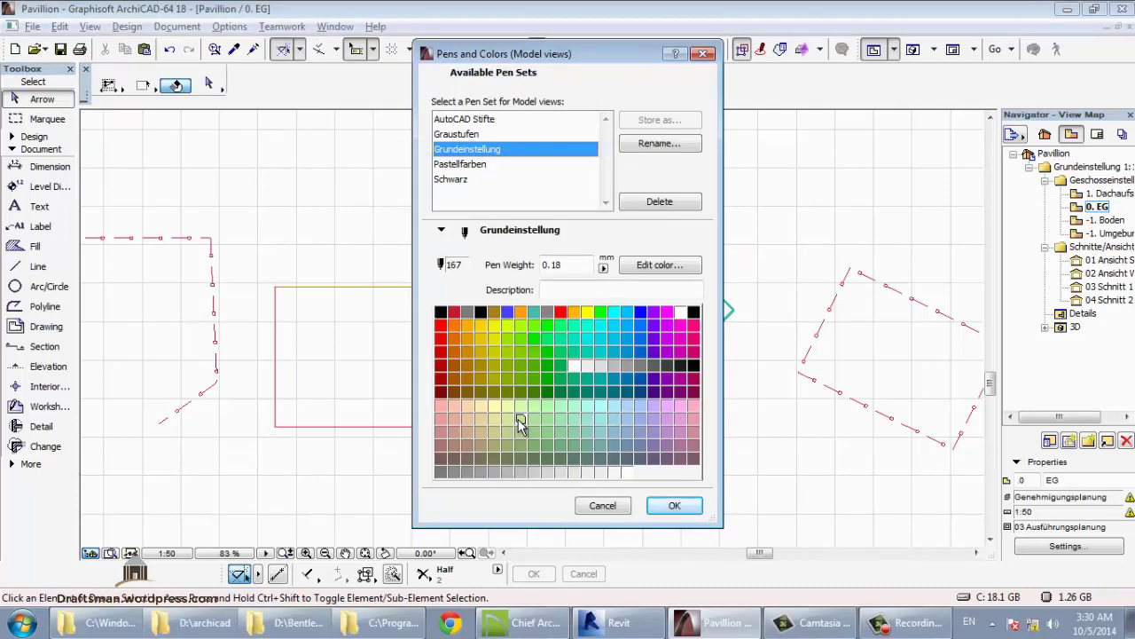
left_click(603, 472)
left_click(625, 472)
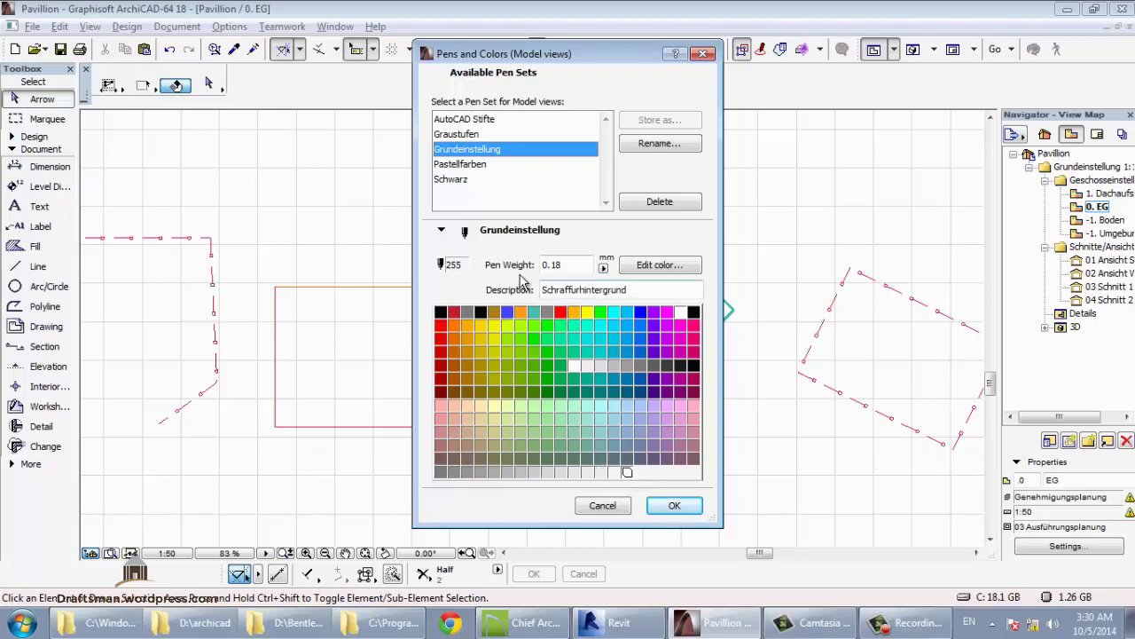
left_click_drag(581, 265, 550, 265)
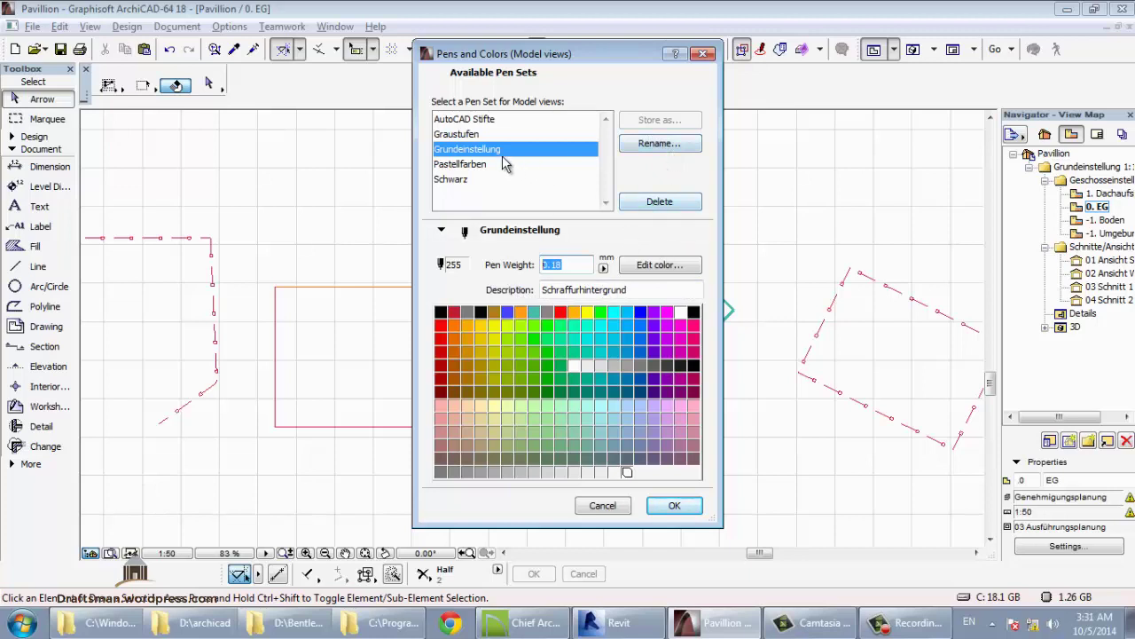
left_click(488, 122)
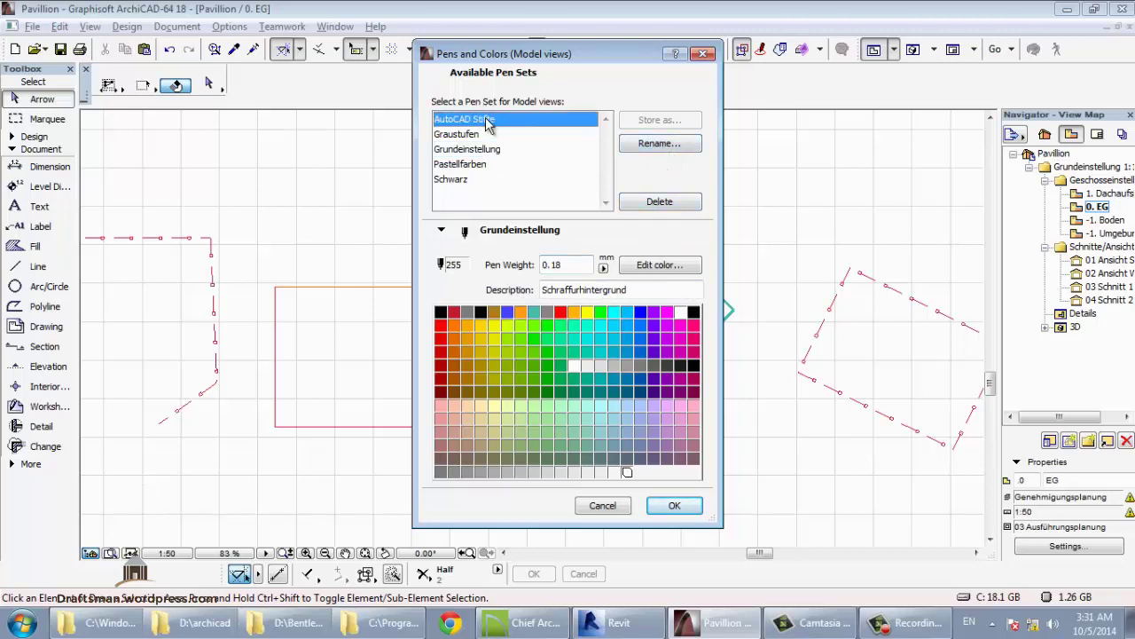
left_click(489, 135)
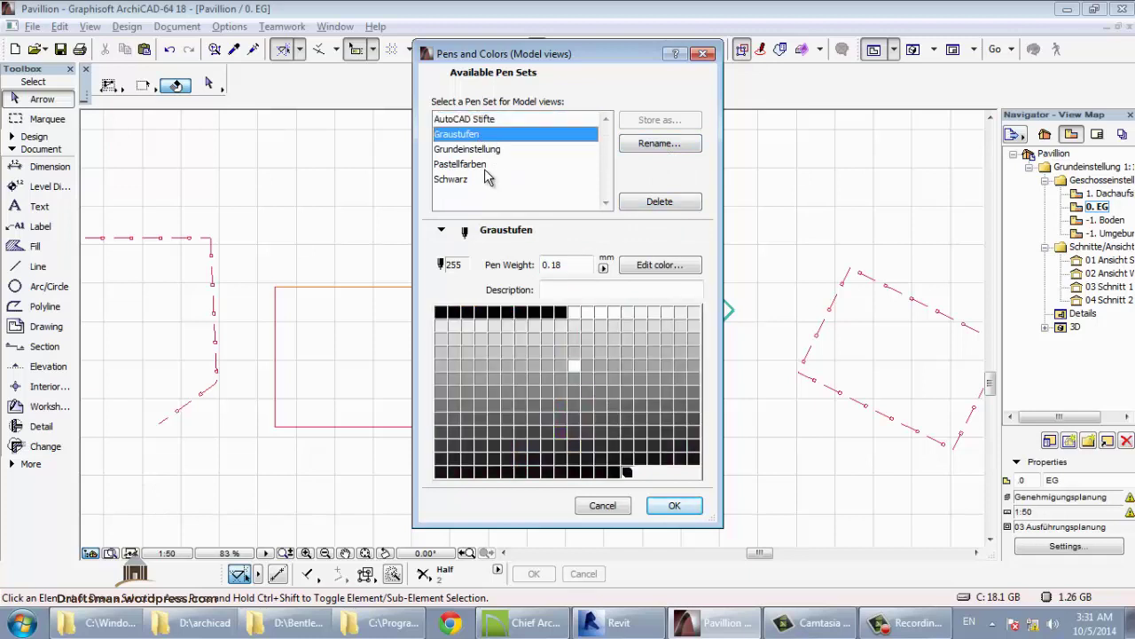
left_click(474, 165)
left_click(459, 180)
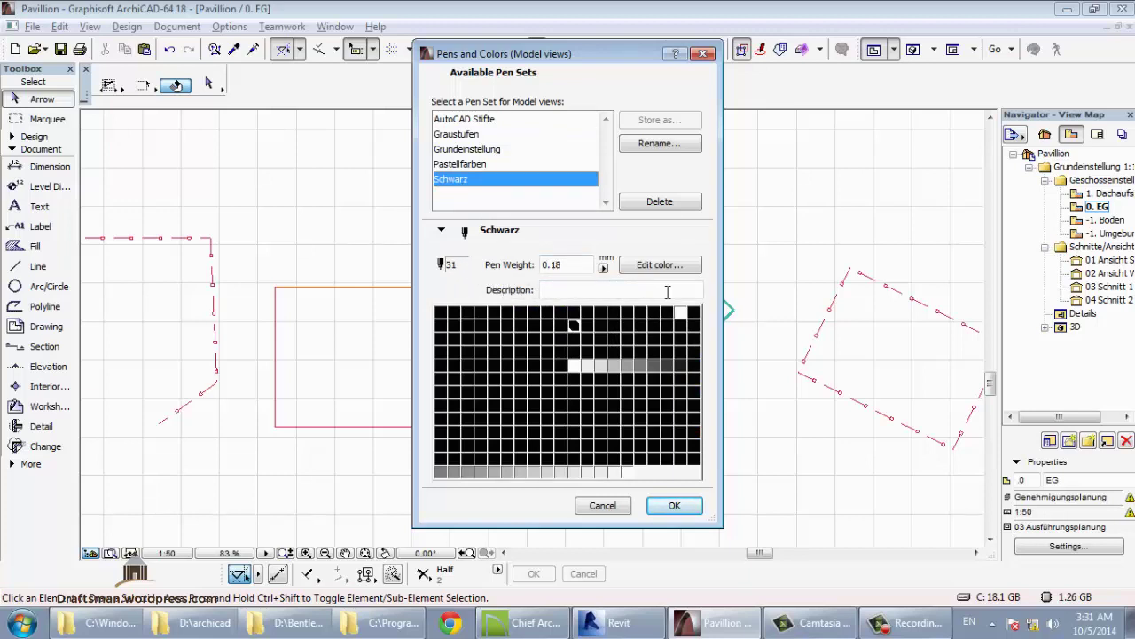
key("Escape")
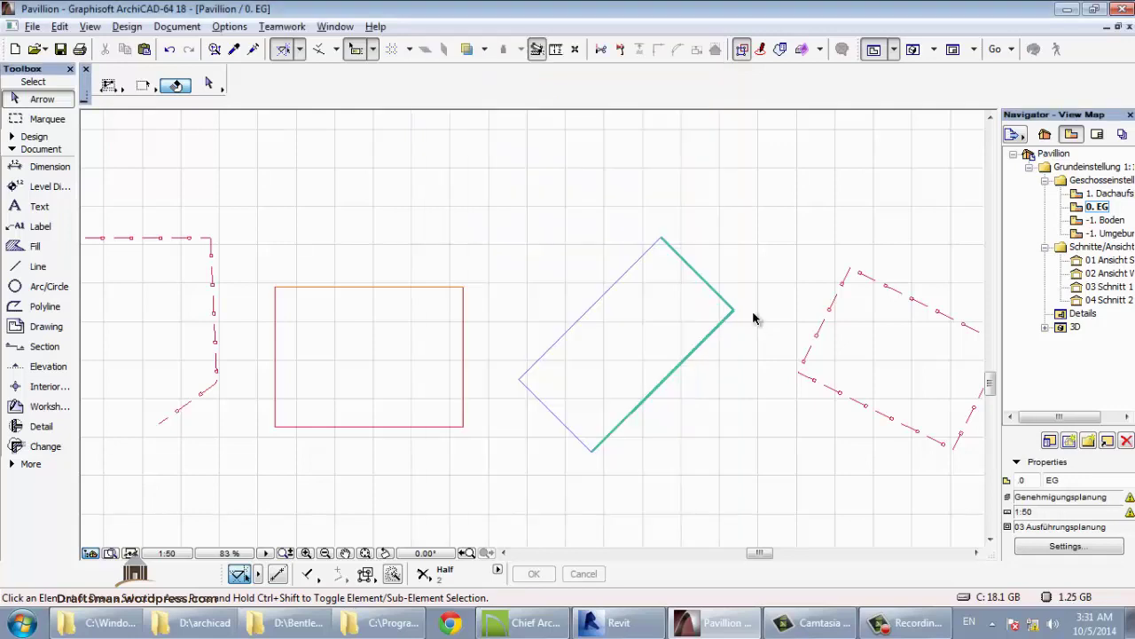
middle_click_drag(845, 325, 621, 304)
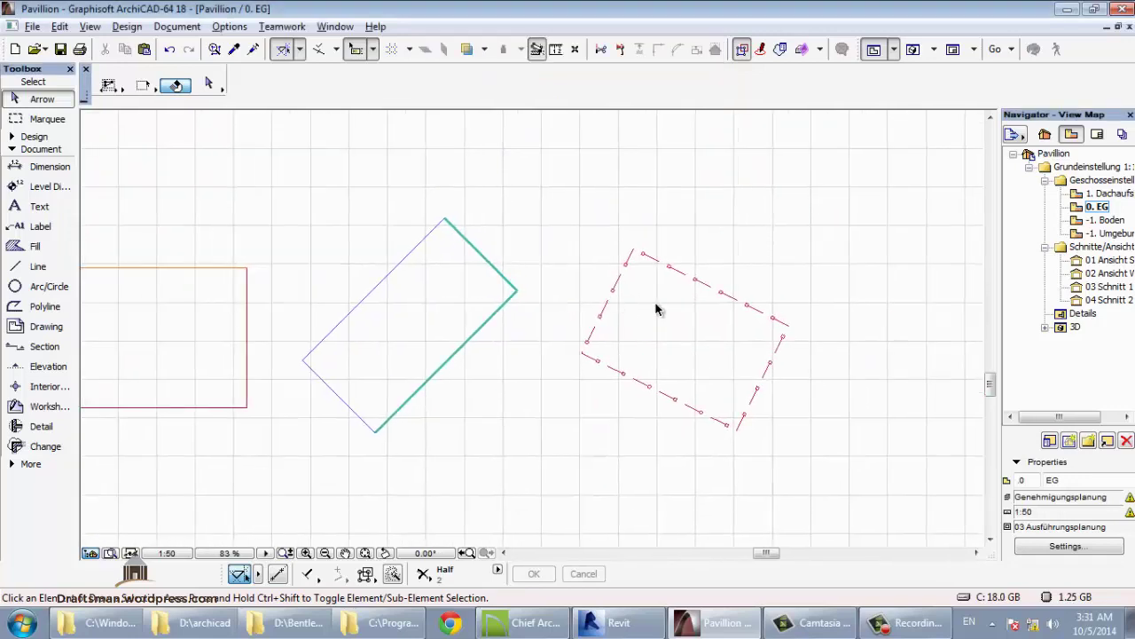